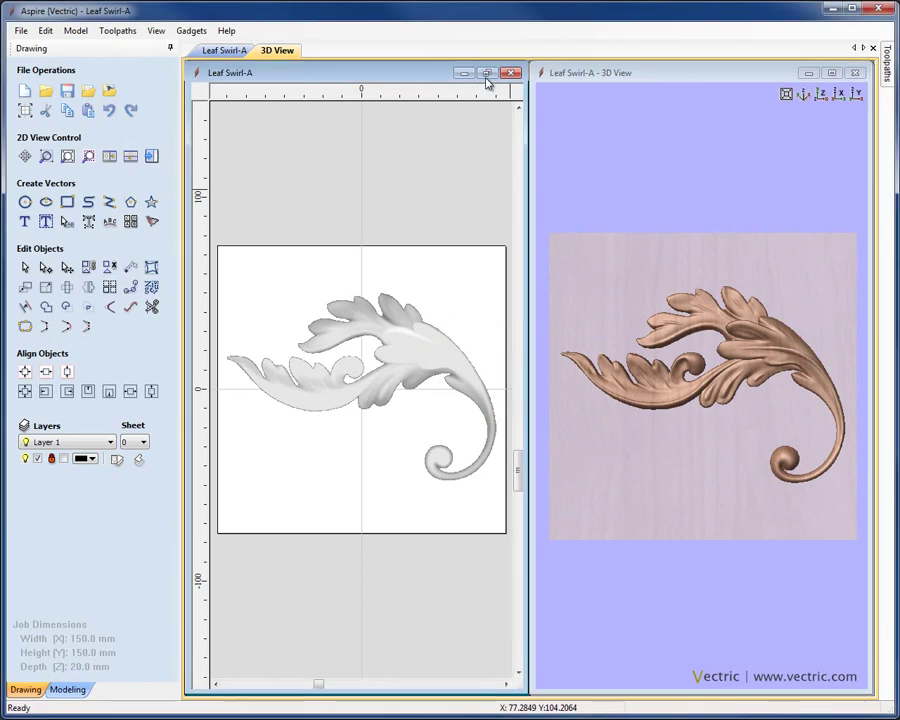
Maximize the Leaf Swirl-A 2D view to hide the 3D preview, and zoom in on the leaf
left_click(488, 75)
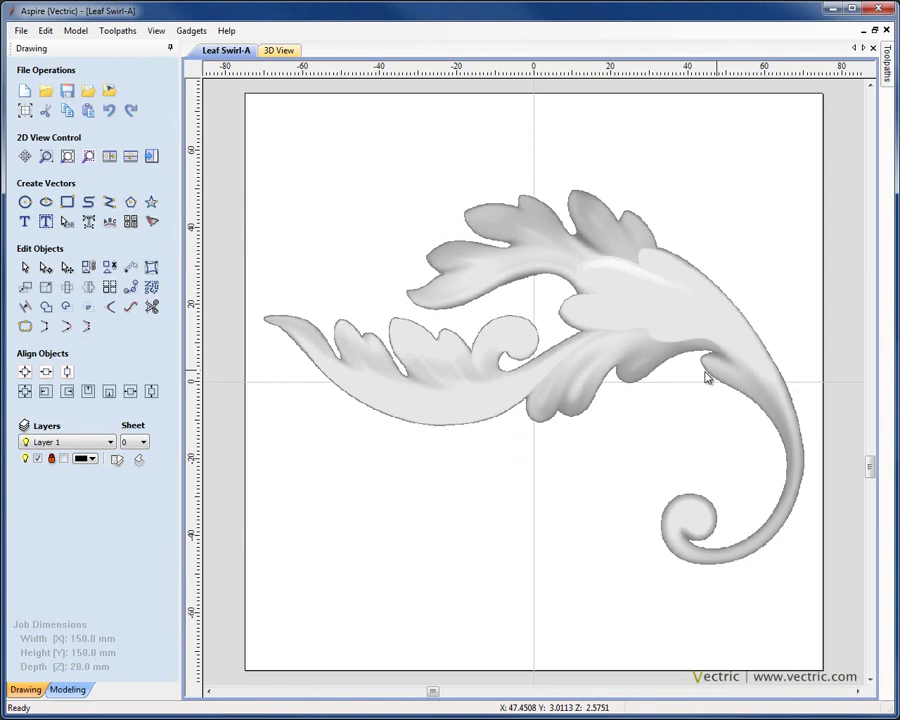
scroll(705, 377, "up", 2)
scroll(552, 364, "up", 2)
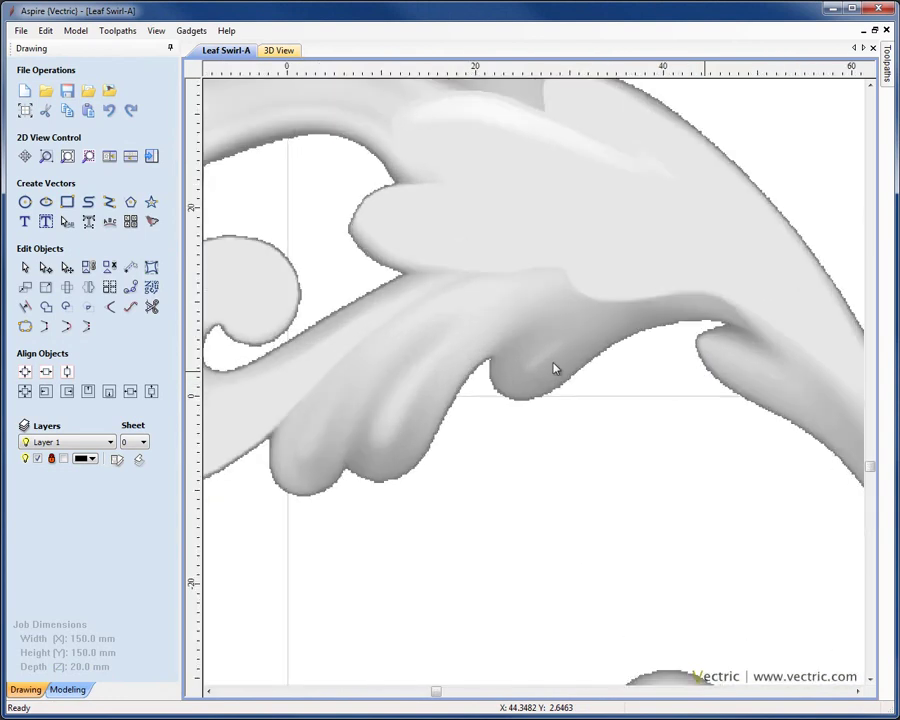
scroll(298, 362, "down", 2)
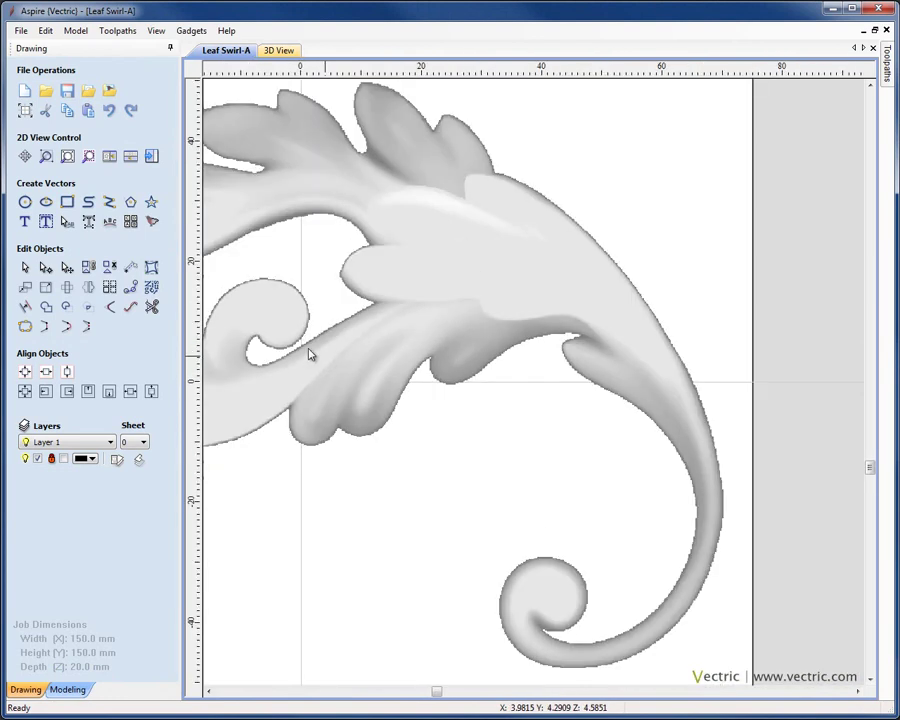
Draw a closed polyline around the lower middle leaf cluster, ending at its start point
left_click(109, 201)
left_click(273, 426)
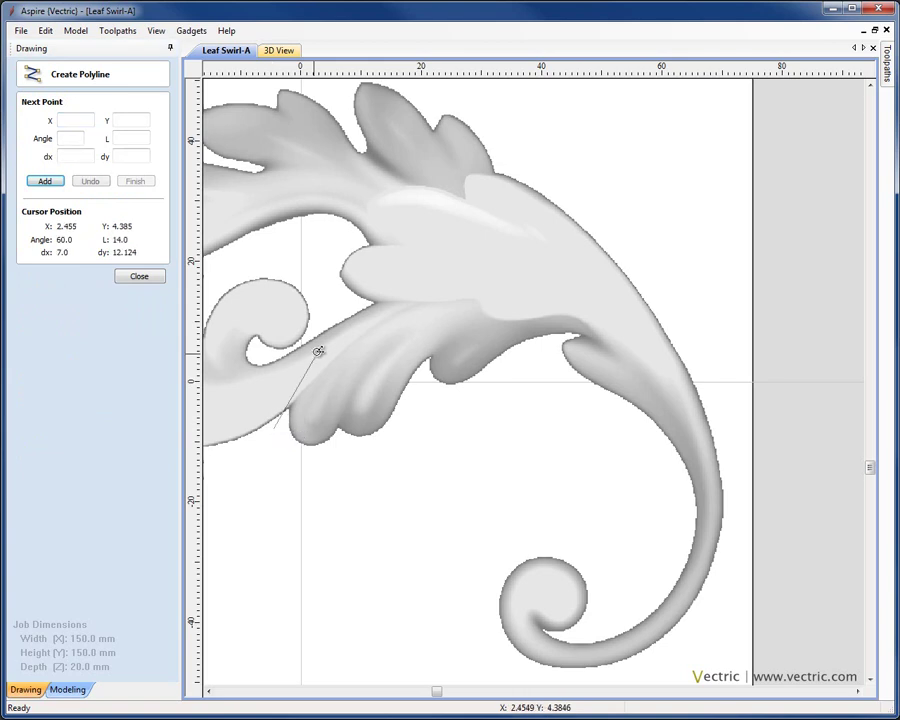
left_click(346, 350)
left_click(421, 301)
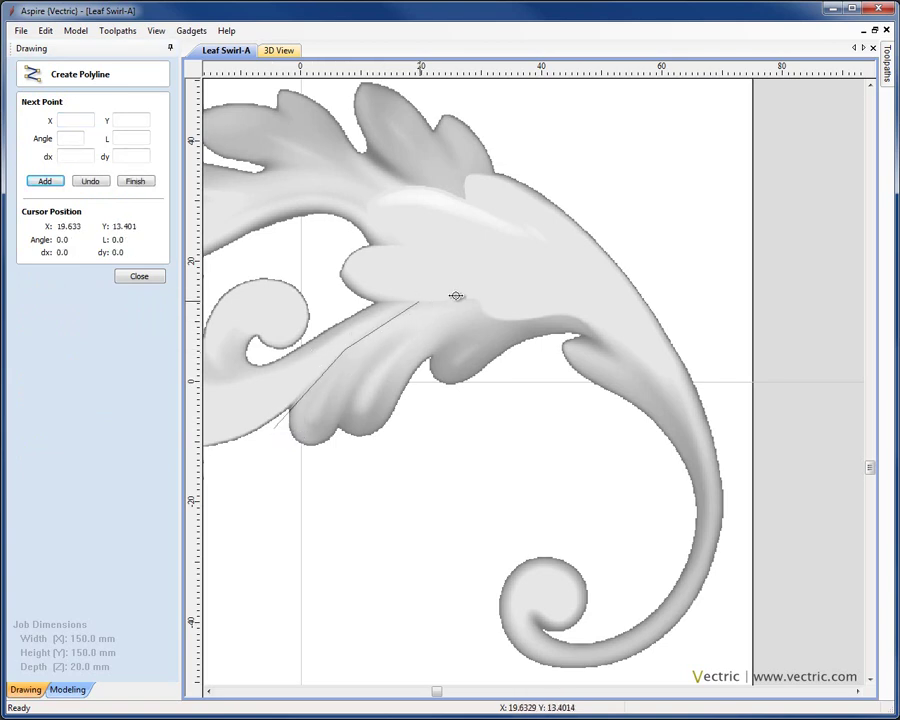
left_click(481, 302)
left_click(490, 317)
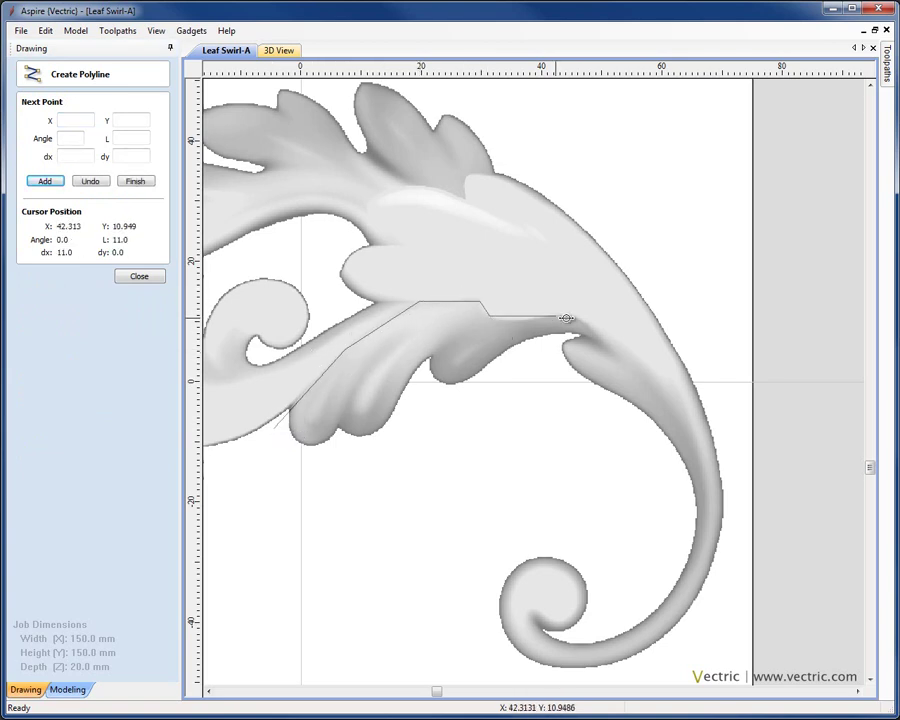
left_click(575, 317)
left_click(600, 340)
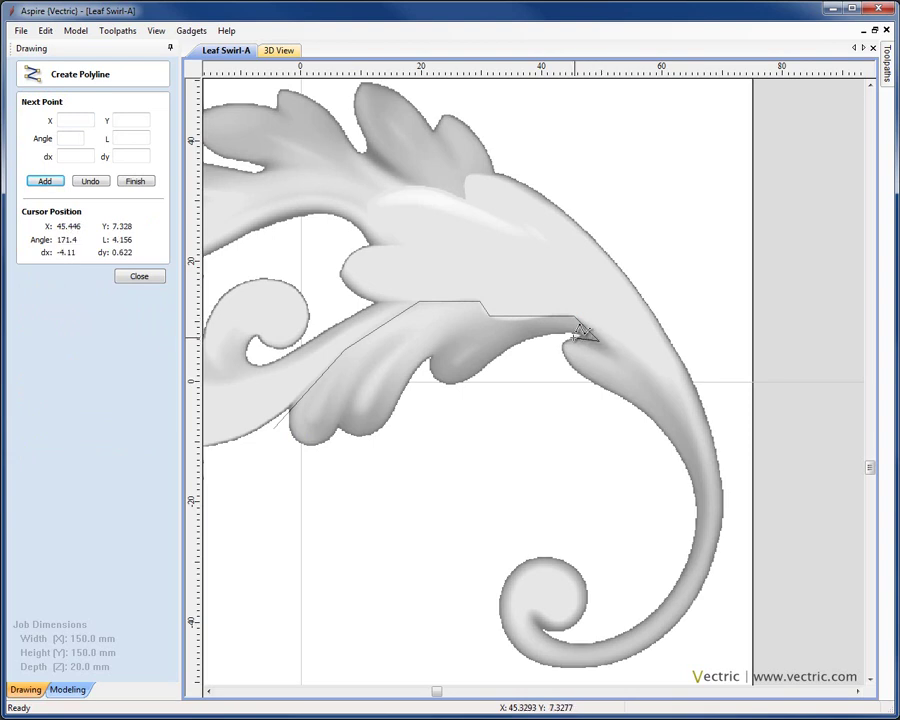
left_click(568, 337)
left_click(461, 415)
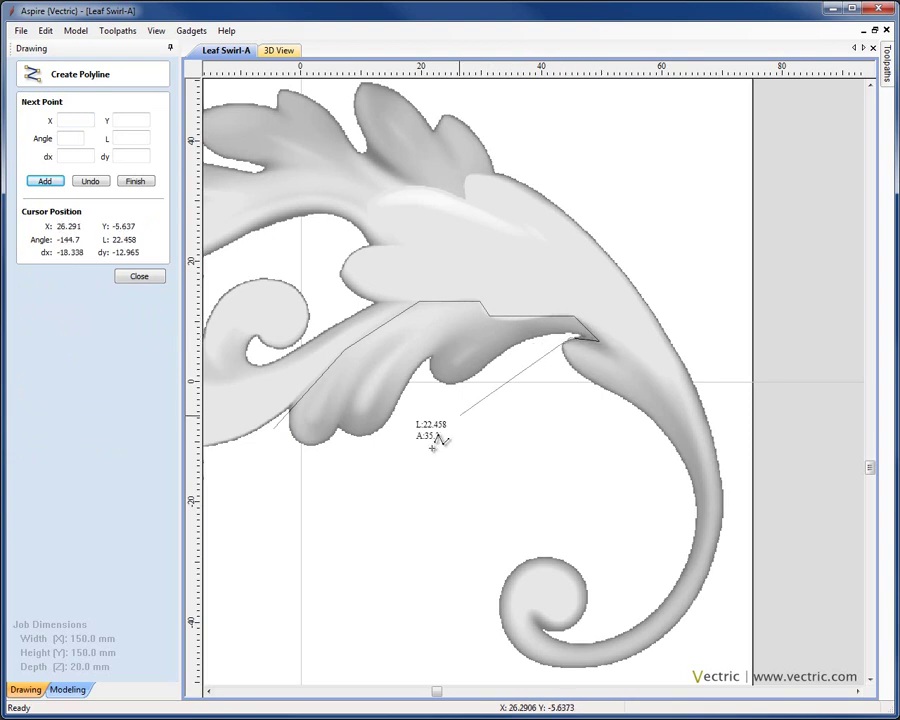
left_click(293, 487)
left_click(283, 420)
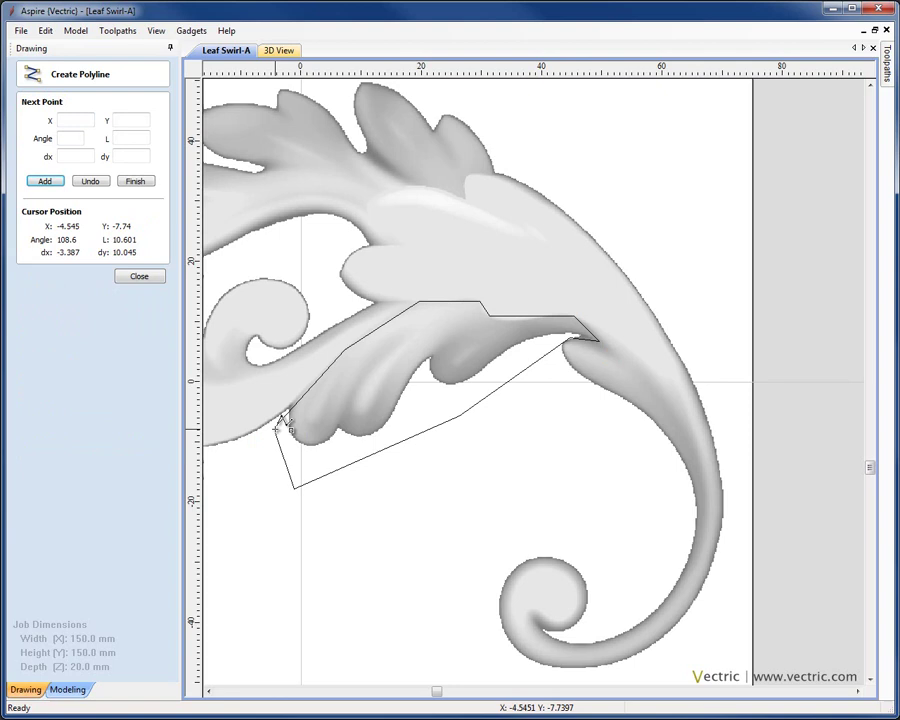
In node editing, smooth the outline's upper-edge point and nudge the top node onto the leaf edge
scroll(371, 362, "up", 1)
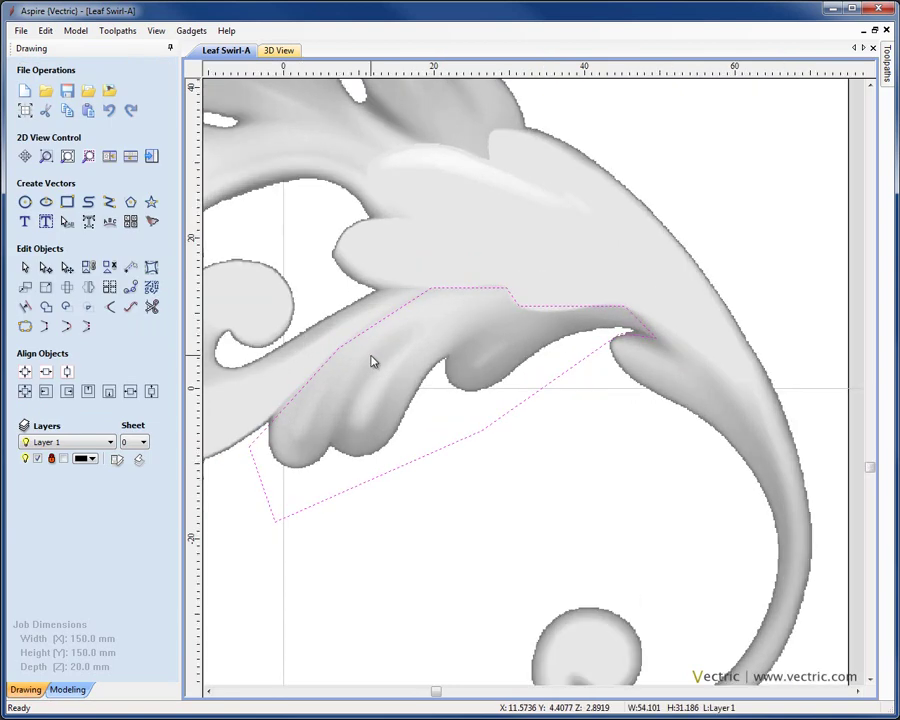
key("n")
left_click(338, 349)
key("s")
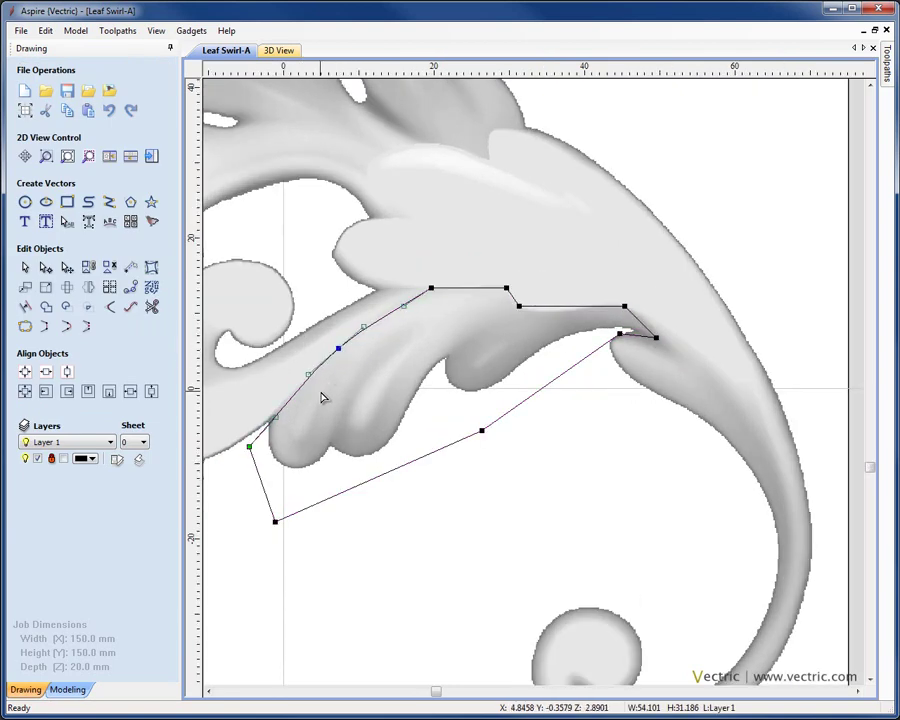
scroll(320, 394, "up", 1)
scroll(430, 285, "up", 3)
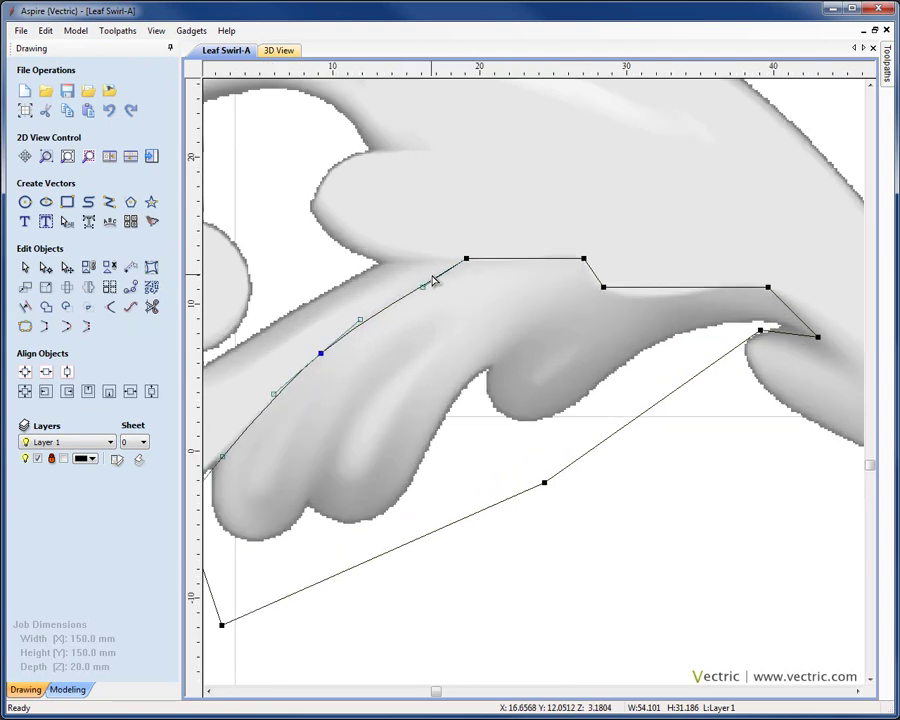
left_click_drag(482, 256, 483, 257)
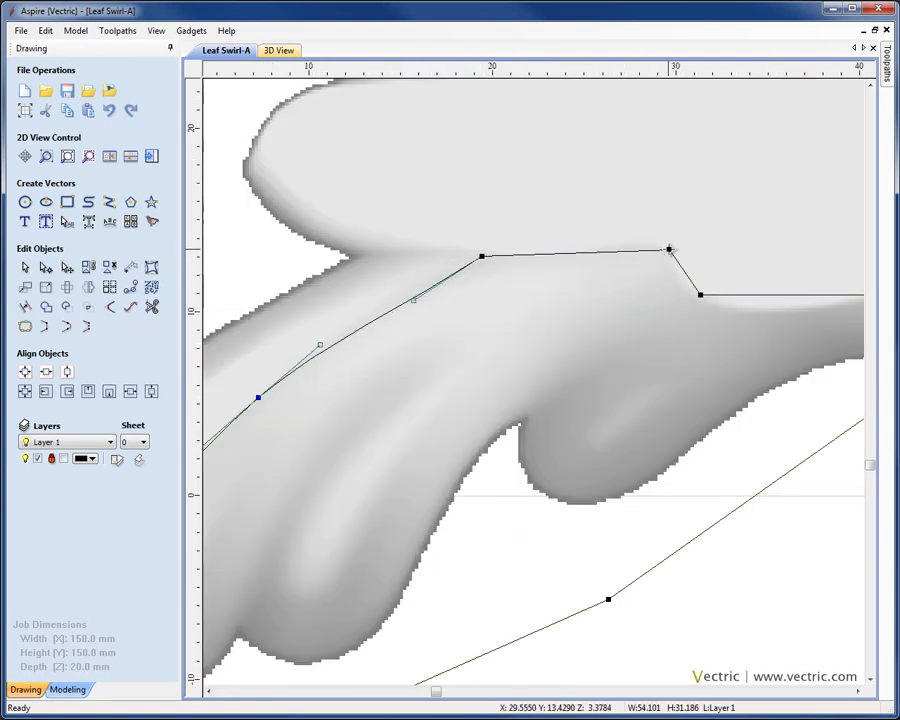
Smooth the remaining corner nodes and drag them and the top span onto the leaf contour
key("s")
left_click_drag(620, 234, 653, 247)
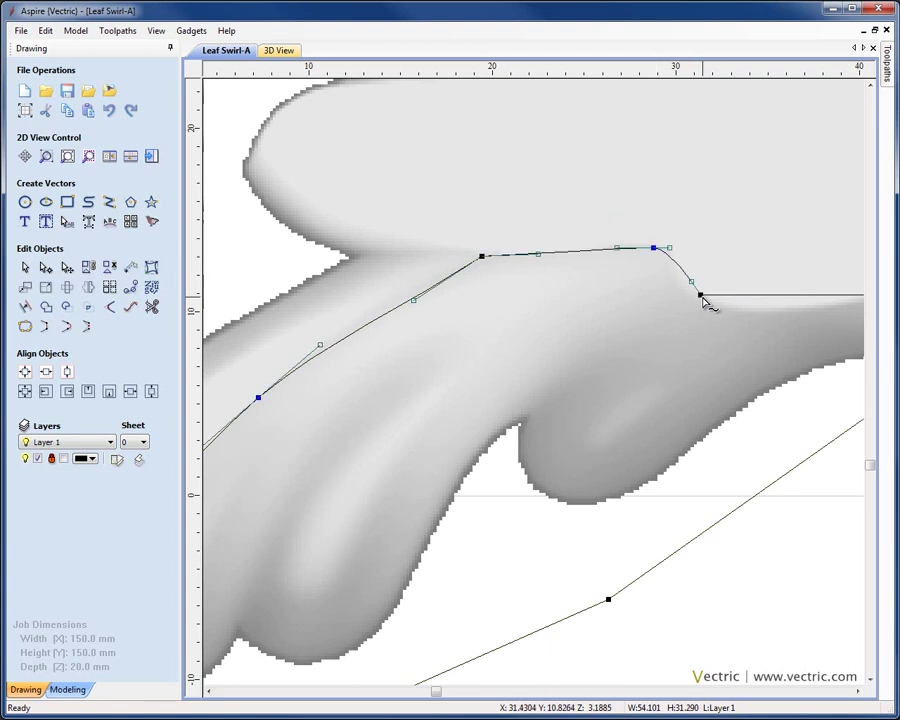
key("s")
left_click_drag(702, 295, 698, 303)
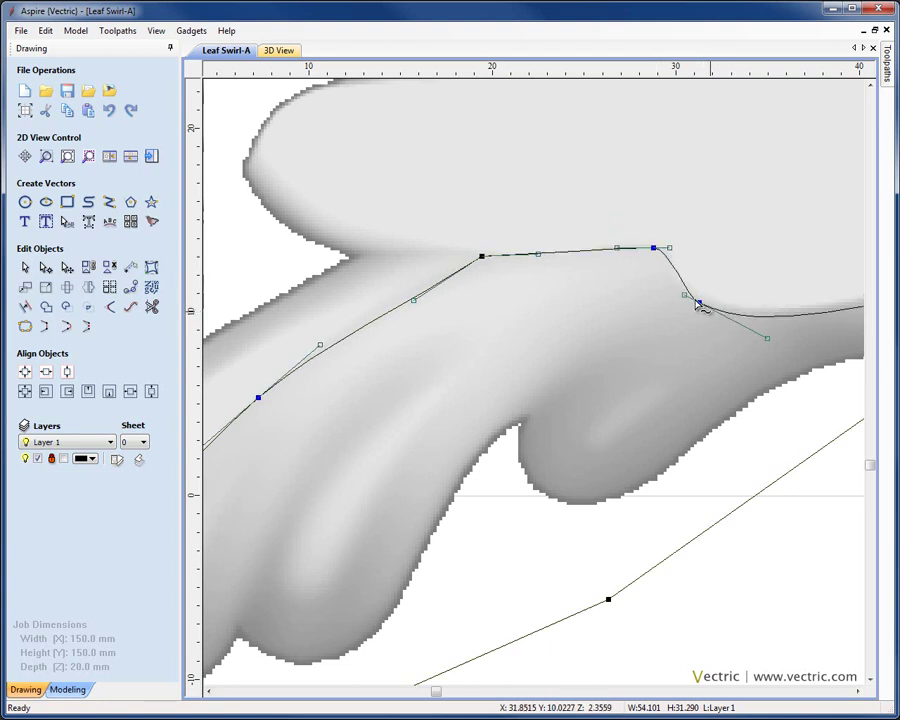
scroll(695, 335, "down", 4)
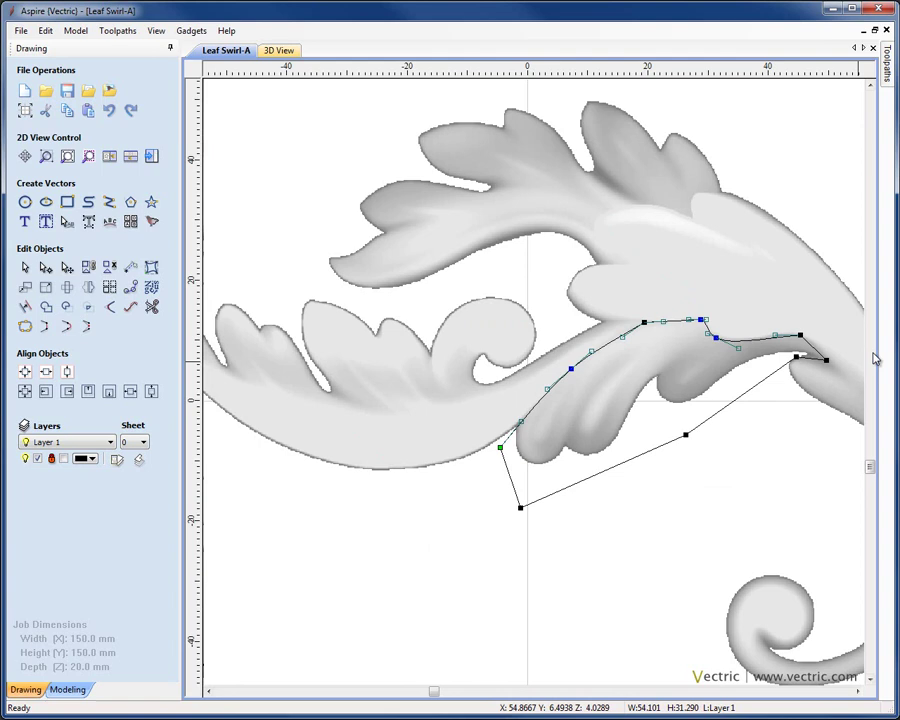
scroll(825, 362, "up", 2)
scroll(828, 371, "up", 2)
key("s")
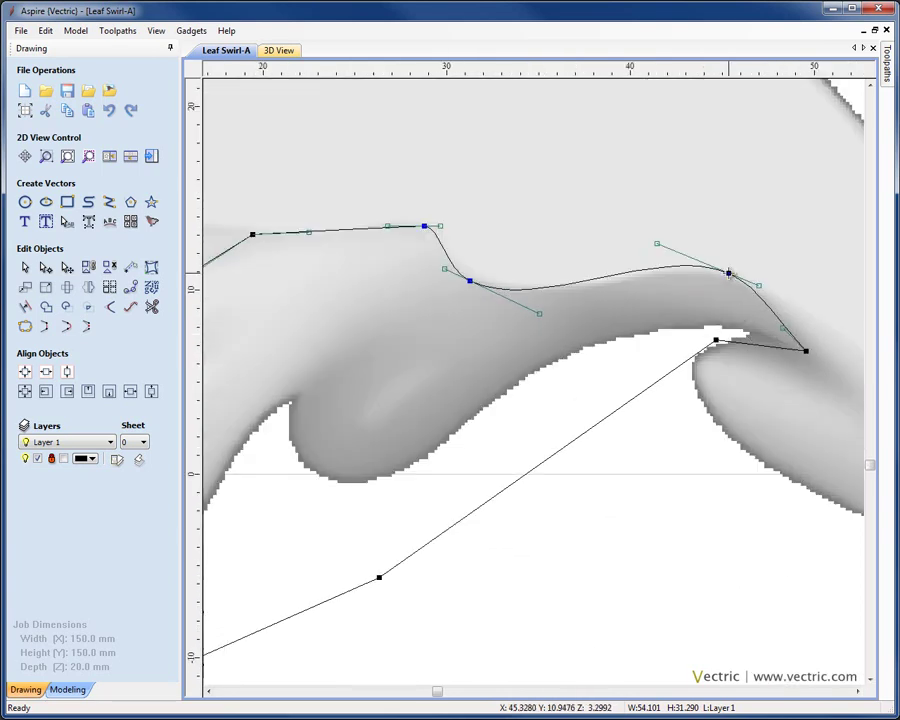
left_click_drag(727, 271, 730, 281)
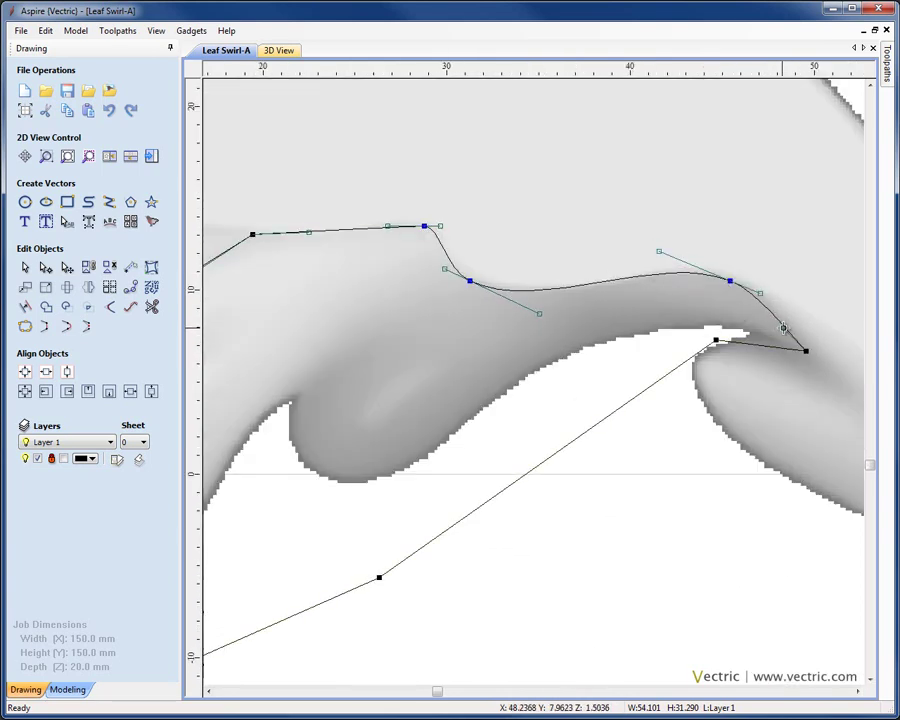
Deselect and reselect the outline to check its curved shape, then deselect it
key("Escape")
left_click(788, 337)
key("Escape")
left_click(786, 335)
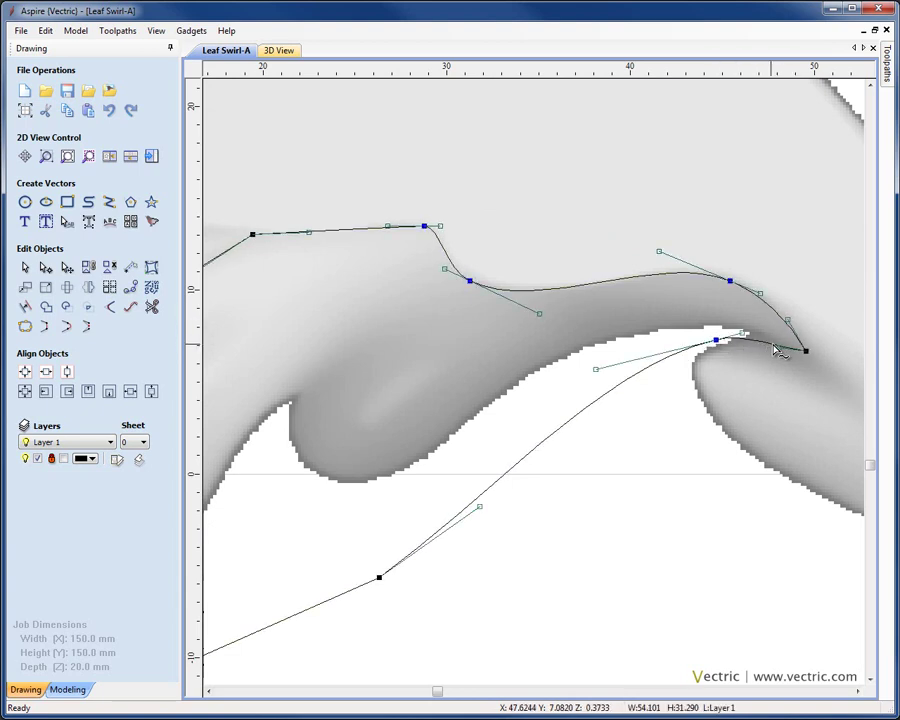
key("Escape")
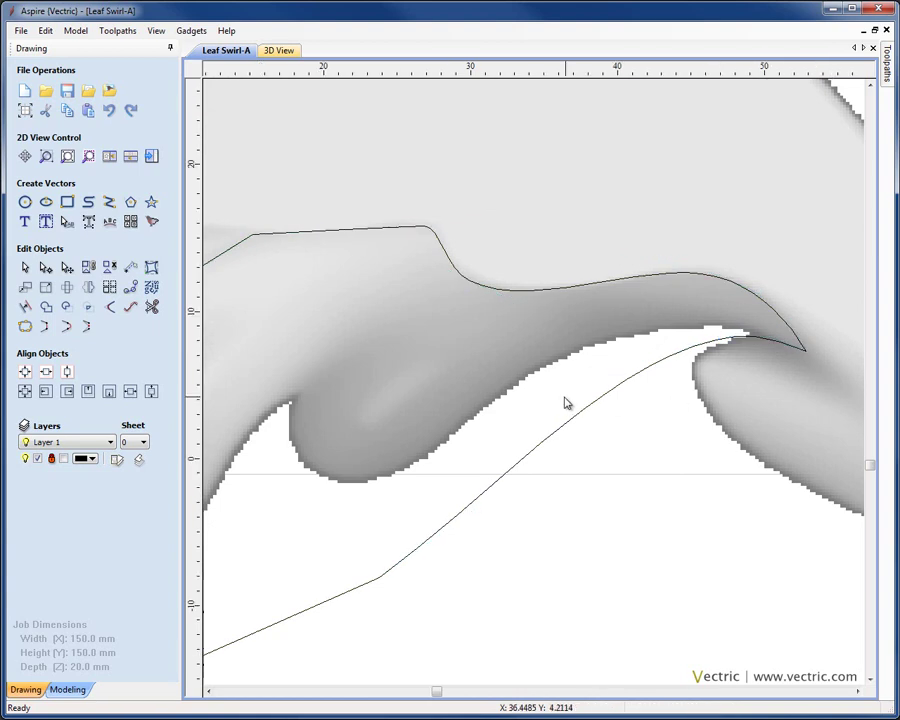
Zoom out to the whole job and tile the 2D and 3D views vertically
scroll(566, 402, "down", 4)
scroll(566, 402, "down", 3)
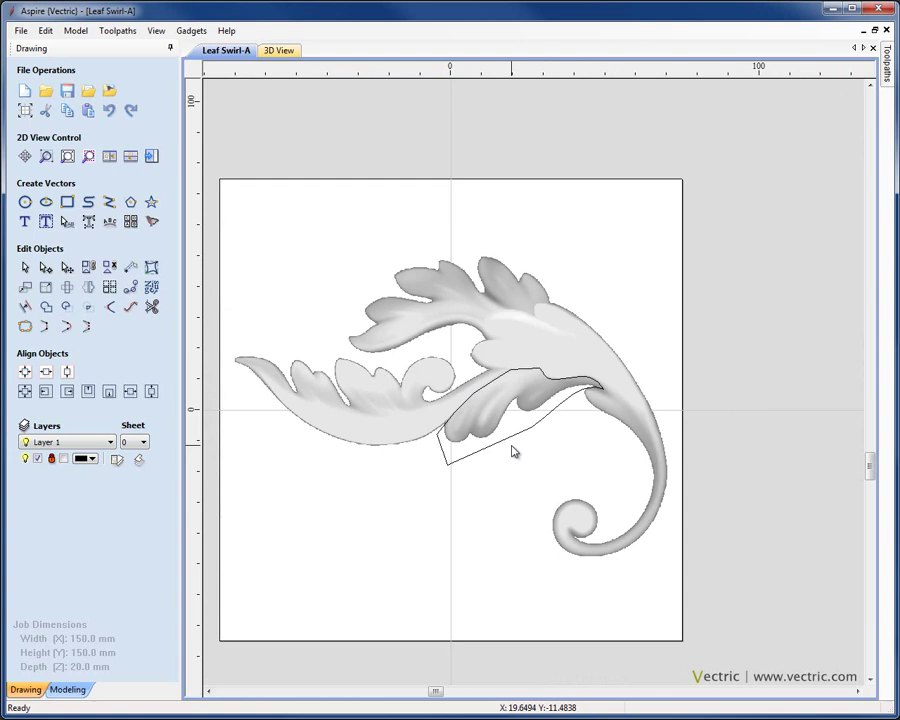
left_click(158, 31)
left_click(211, 216)
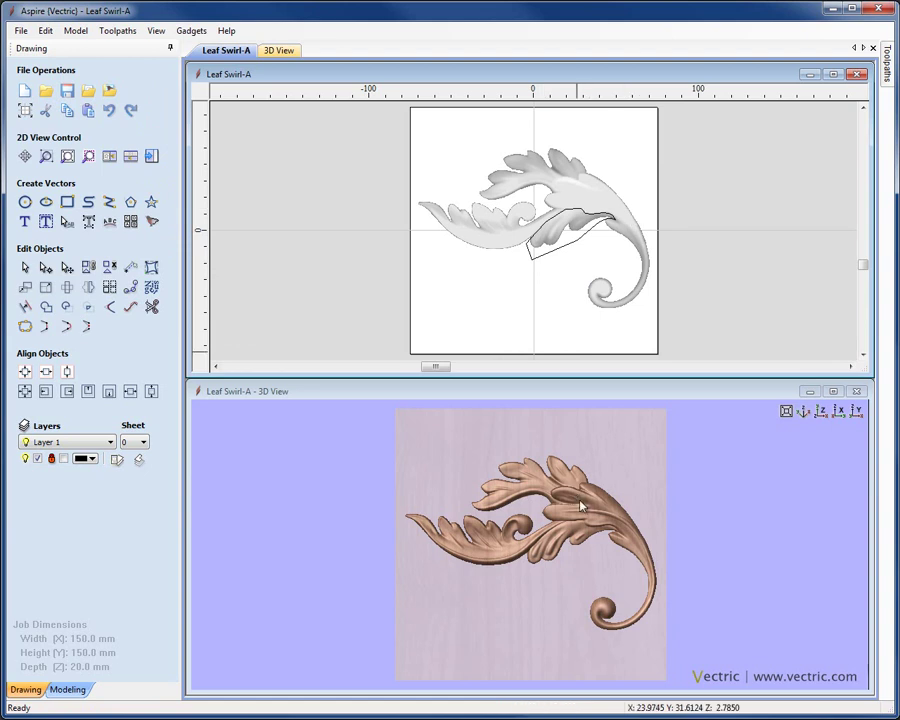
With the Leaf Swirl-A component and outline selected, apply Clear Area to remove the relief inside
left_click(70, 689)
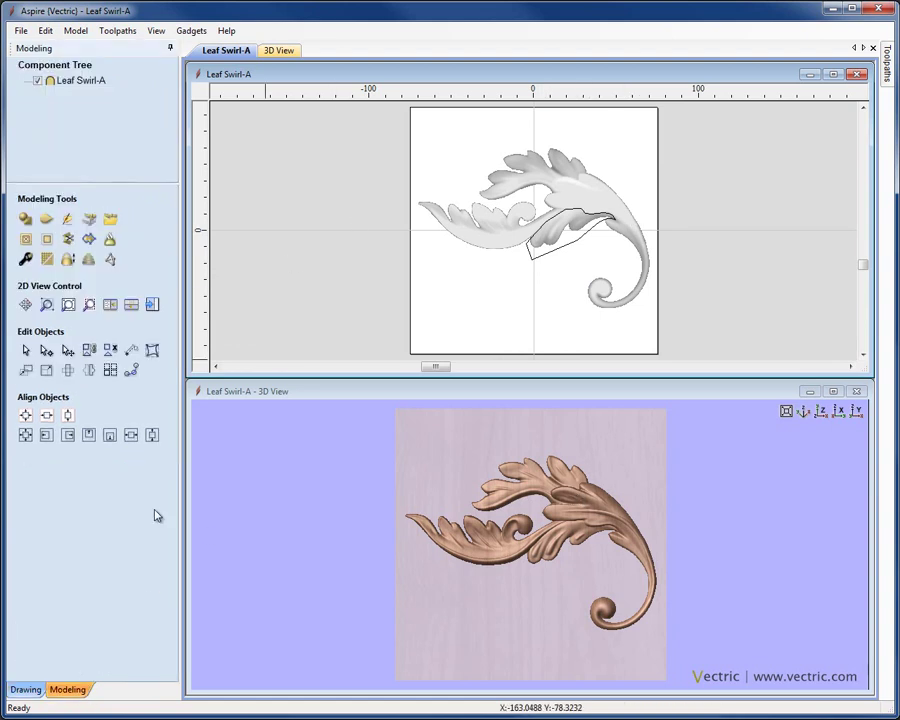
left_click(502, 226)
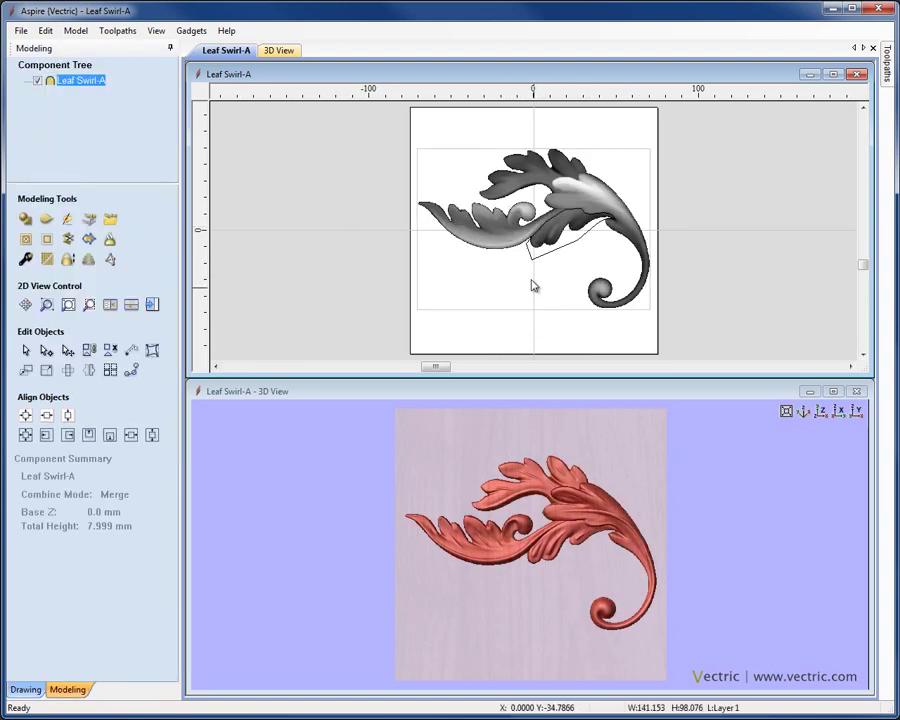
left_click(533, 263)
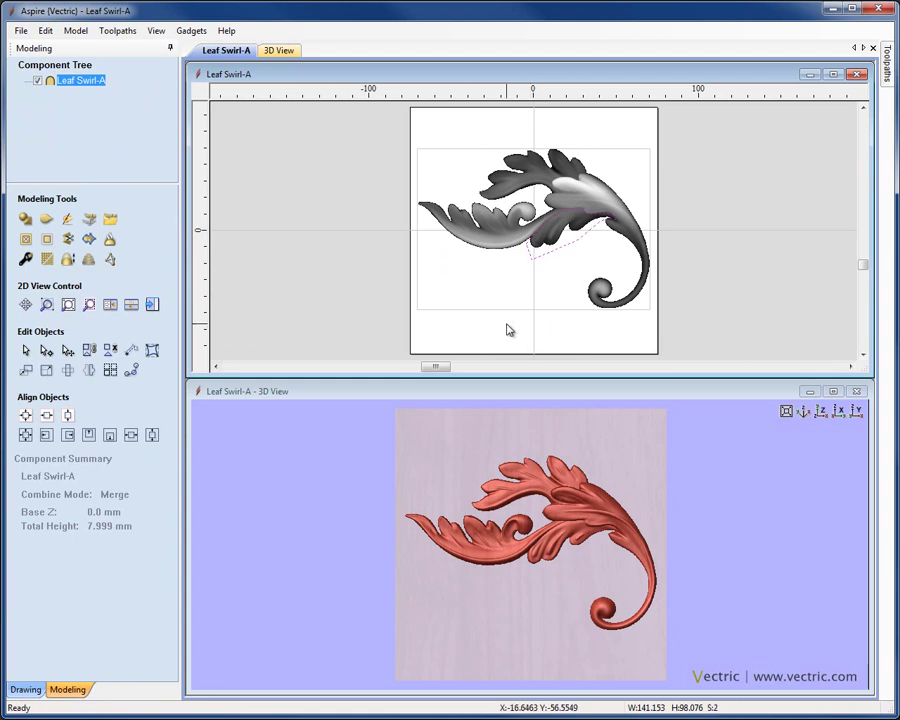
left_click(25, 241)
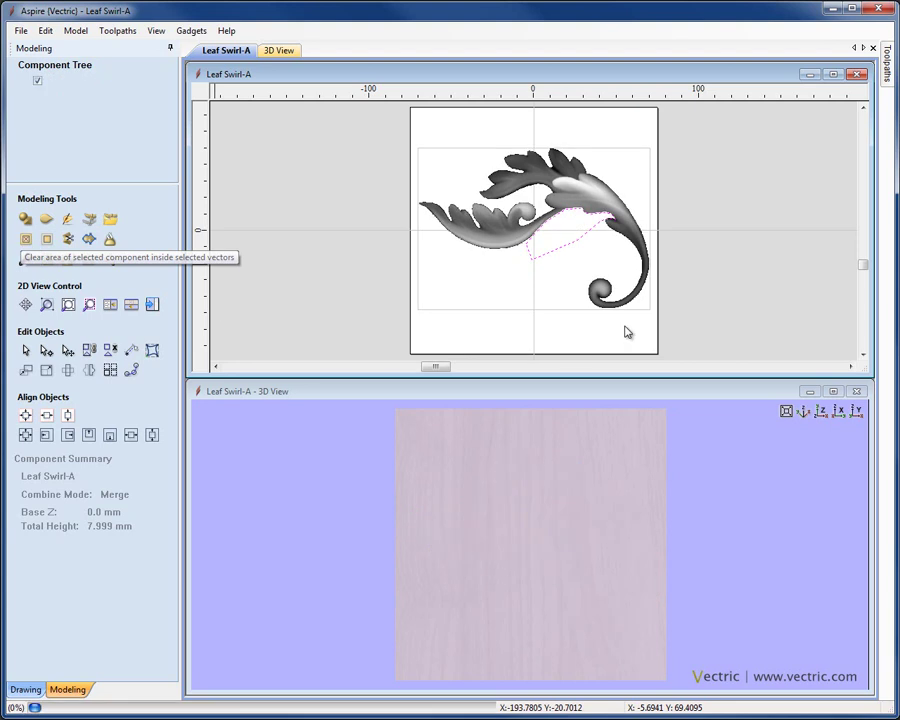
Deselect the leaf component, leaving only the outline vector selected
left_click(709, 282)
scroll(594, 228, "up", 5)
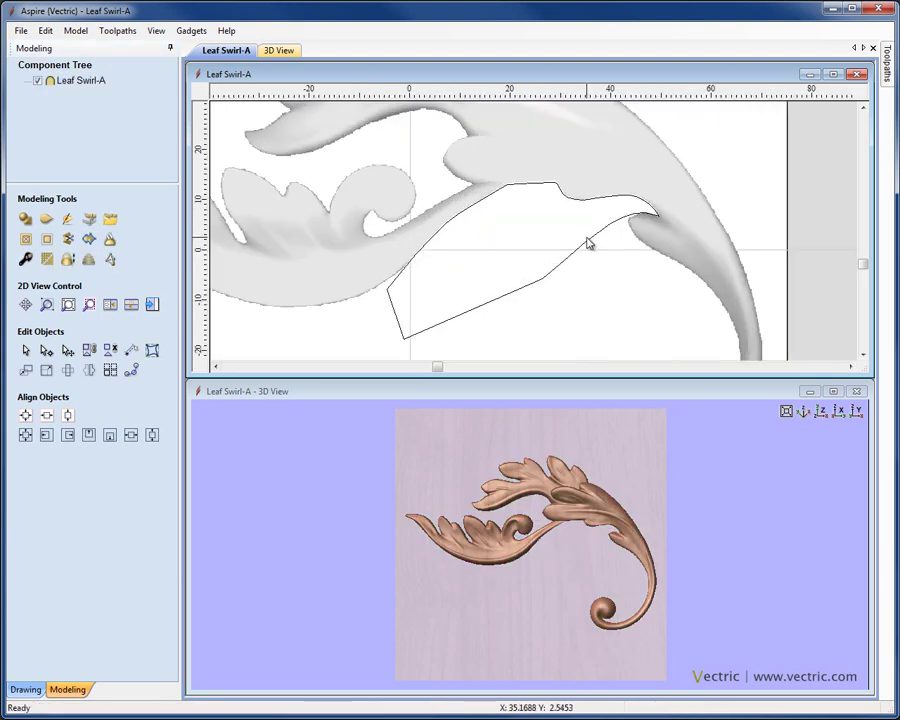
left_click(575, 258)
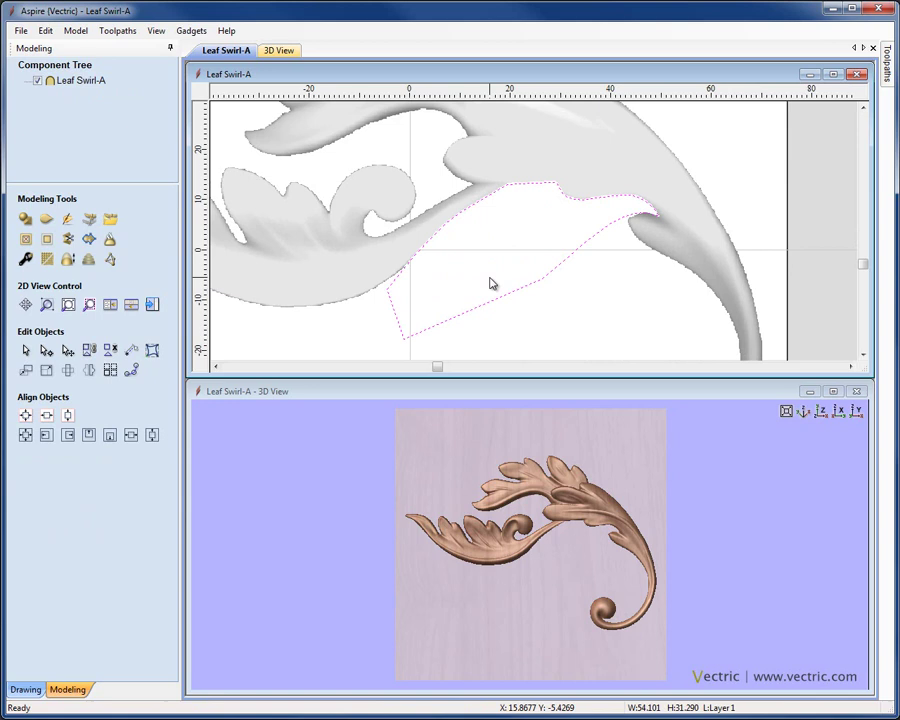
Delete the clearing outline vector and zoom to view the joined swirl
key("Delete")
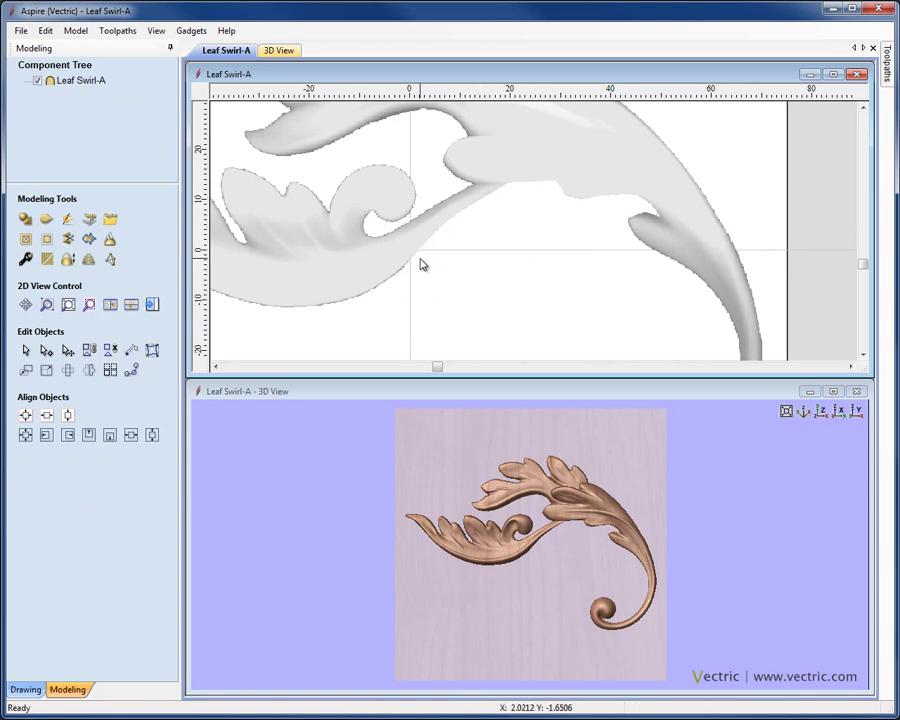
scroll(420, 264, "down", 4)
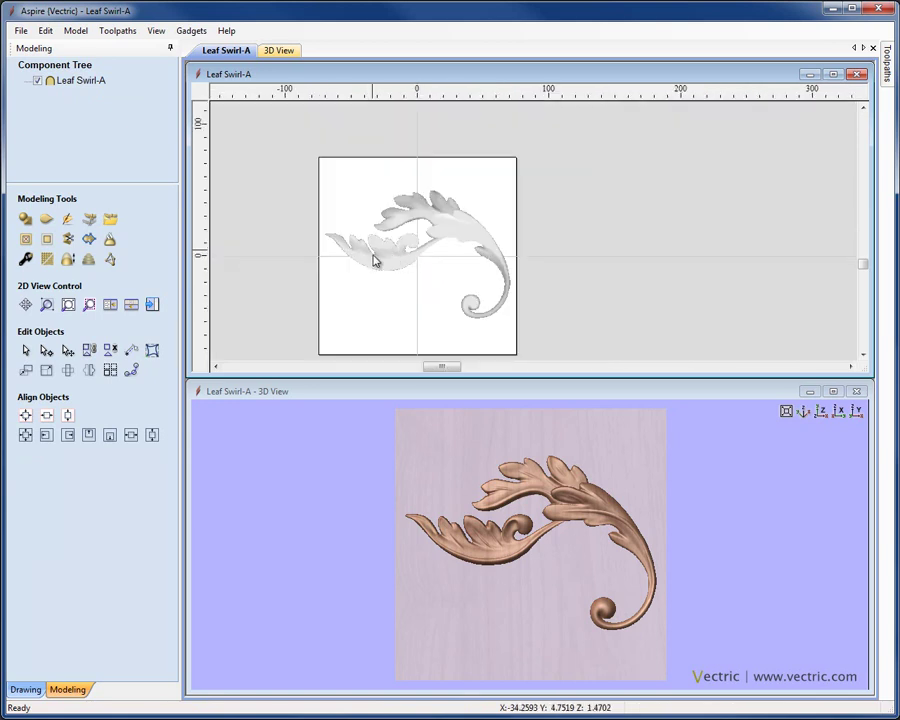
scroll(374, 261, "up", 2)
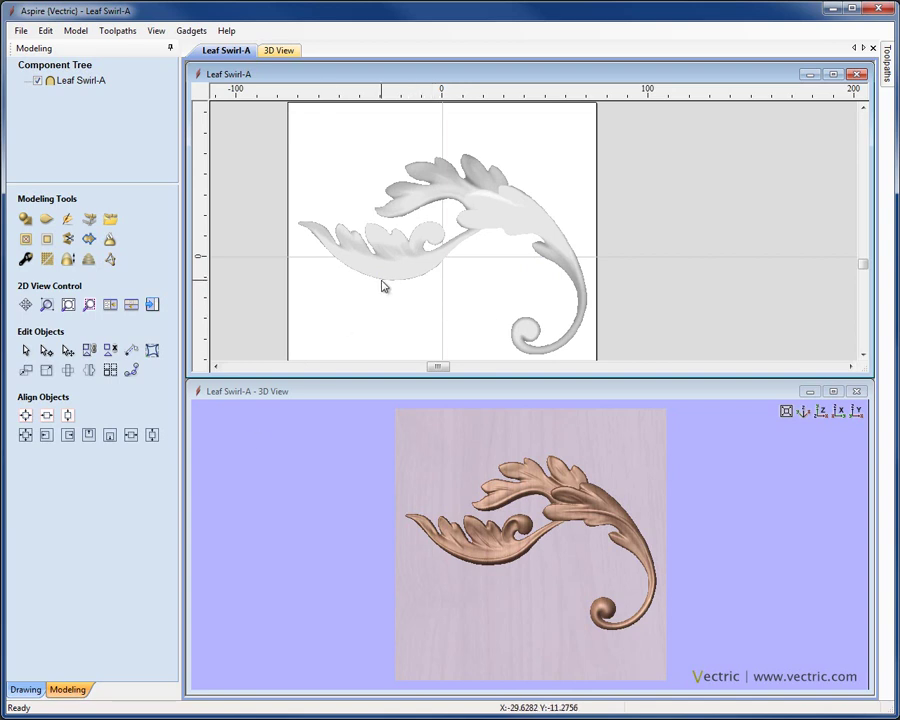
Draw an open polyline across the leaf junction along the leaf edge, turning downward at its end
left_click(26, 689)
left_click(110, 207)
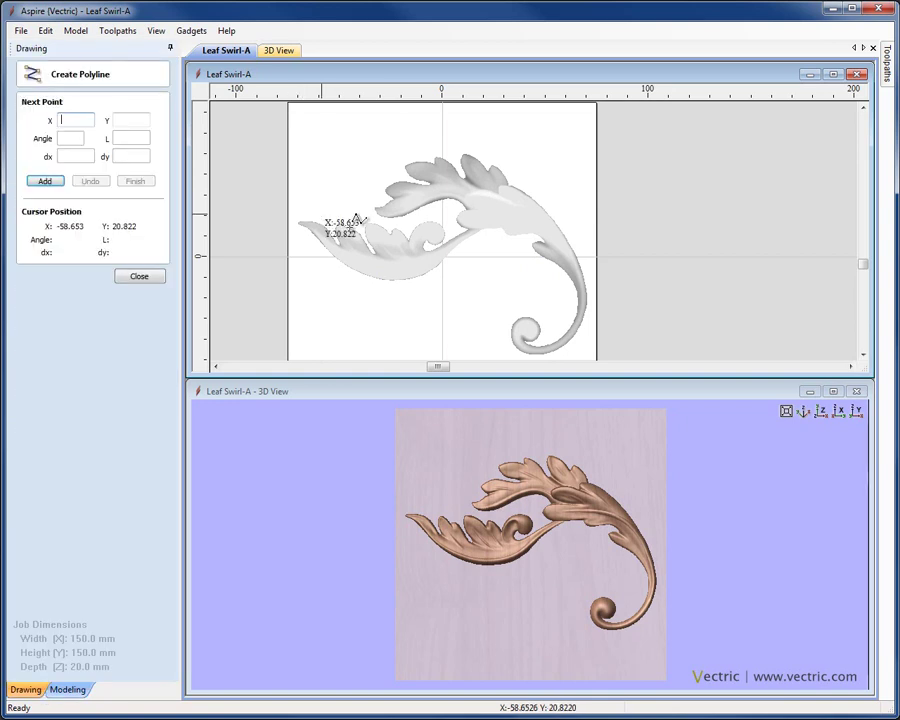
left_click(384, 219)
left_click(427, 218)
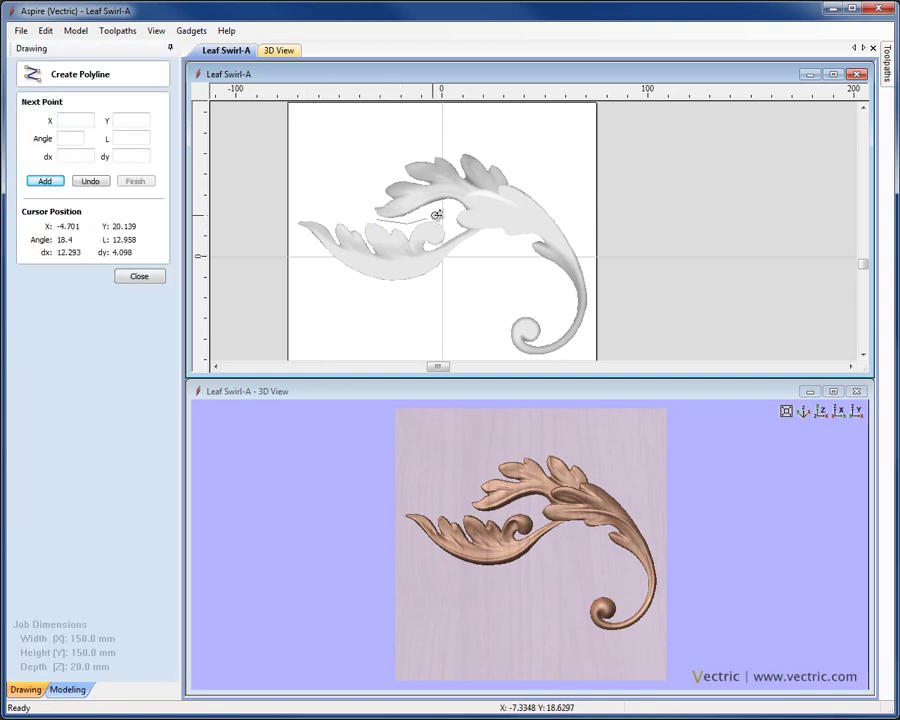
left_click(462, 226)
scroll(470, 230, "up", 8)
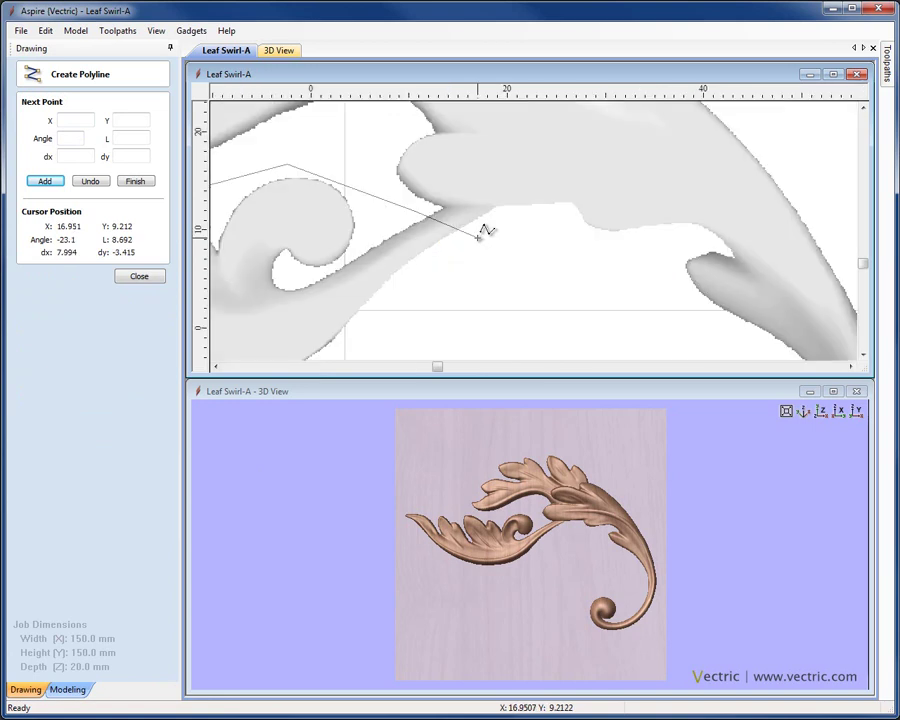
left_click(529, 193)
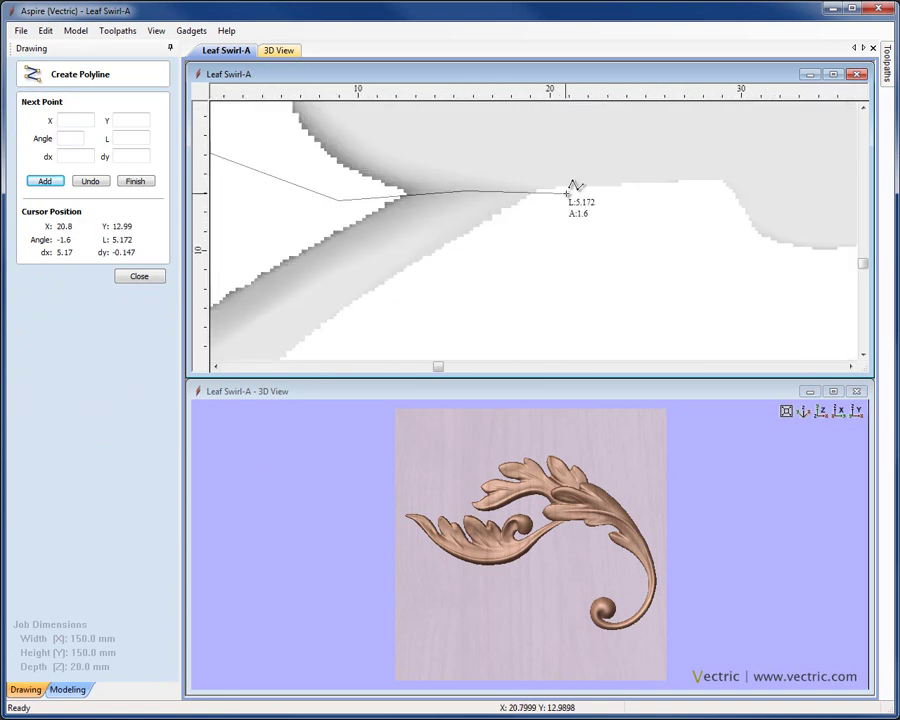
left_click(570, 192)
left_click(563, 295)
scroll(563, 295, "down", 6)
left_click(553, 303)
right_click(553, 303)
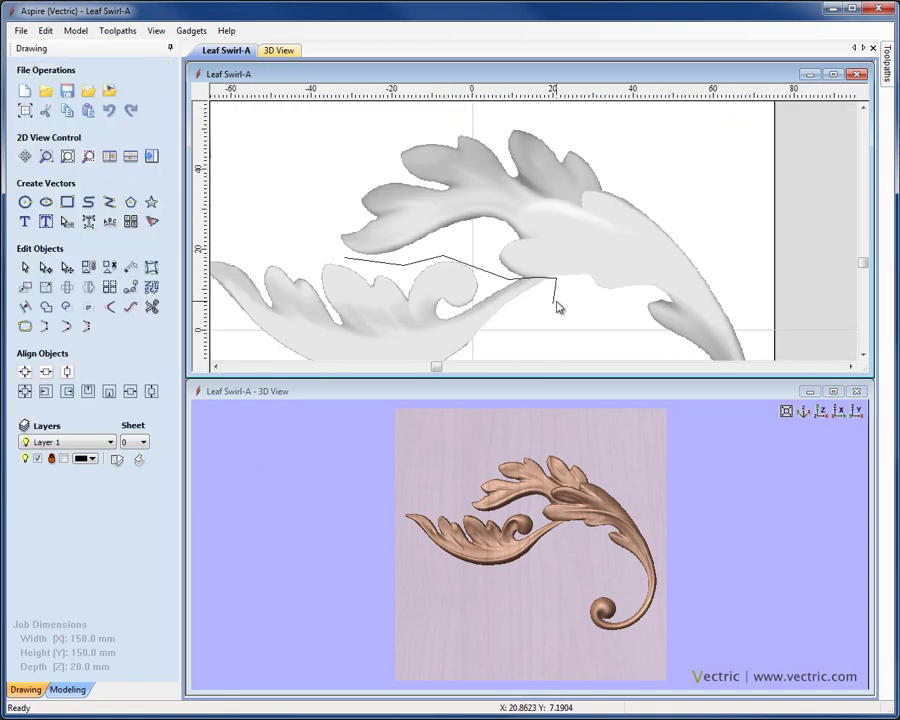
scroll(540, 290, "up", 3)
Curve the dividing line's middle span and nudge its nodes up to follow the leaf edge
double_click(548, 272)
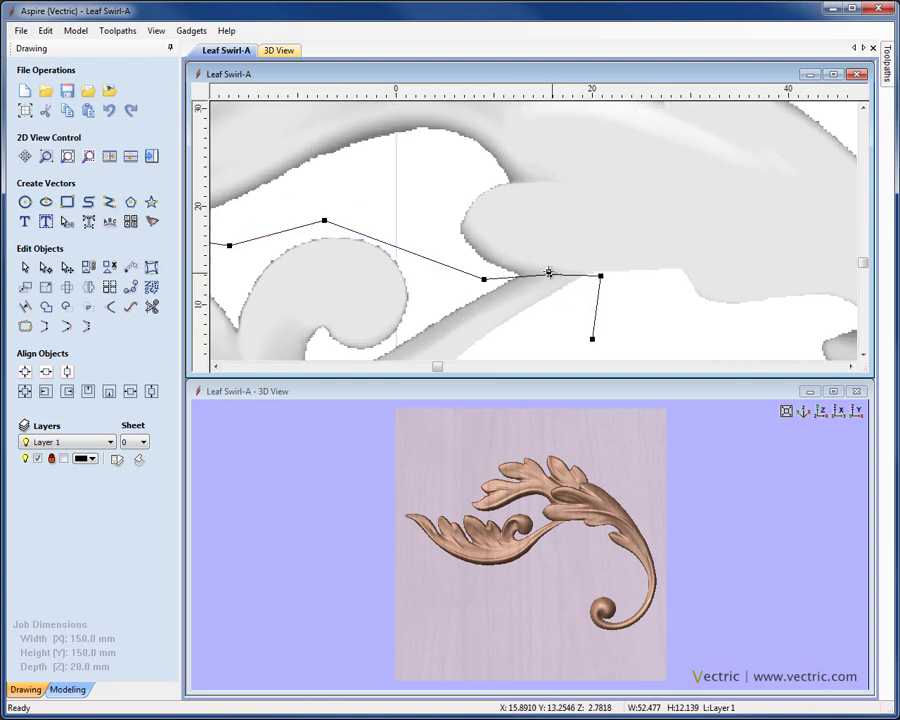
left_click(549, 273)
key("s")
left_click_drag(486, 281, 477, 266)
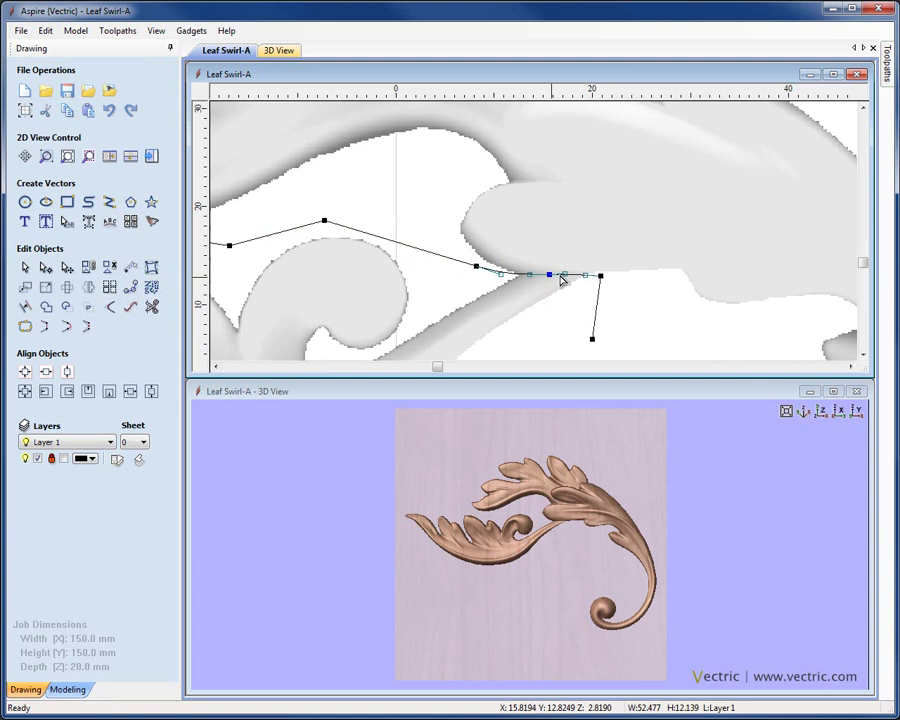
left_click_drag(599, 275, 602, 273)
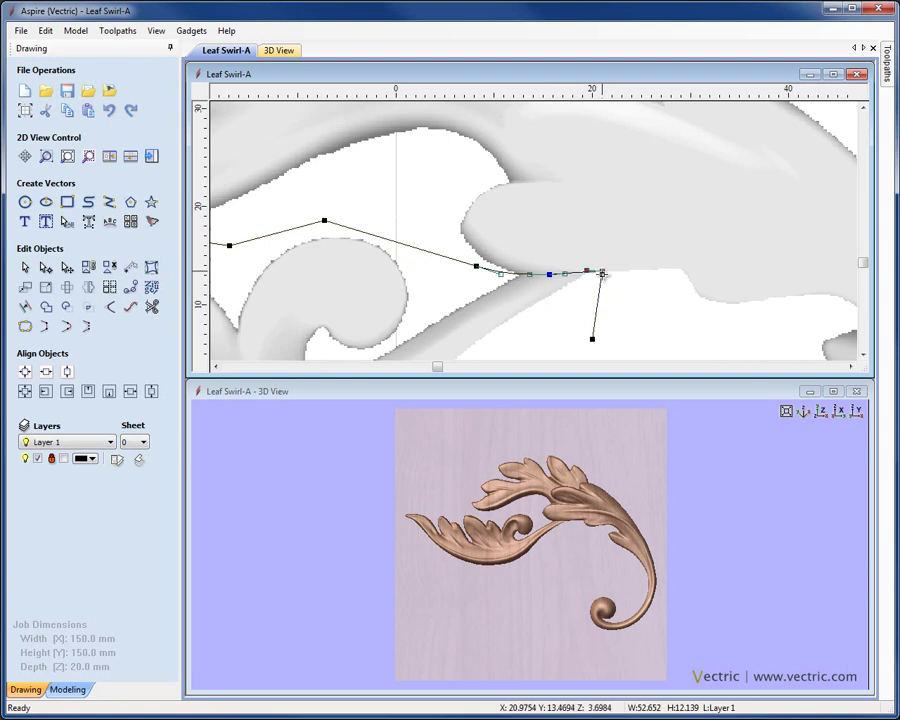
left_click(597, 310)
scroll(597, 310, "down", 5)
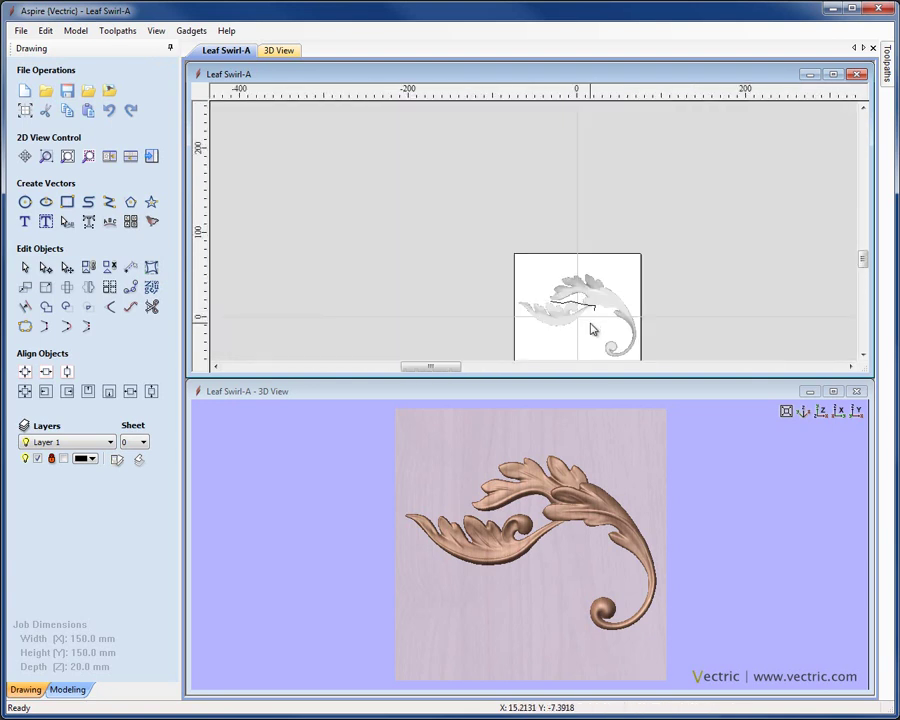
Fit the job in view, then select the leaf relief together with the dividing line
key("F3")
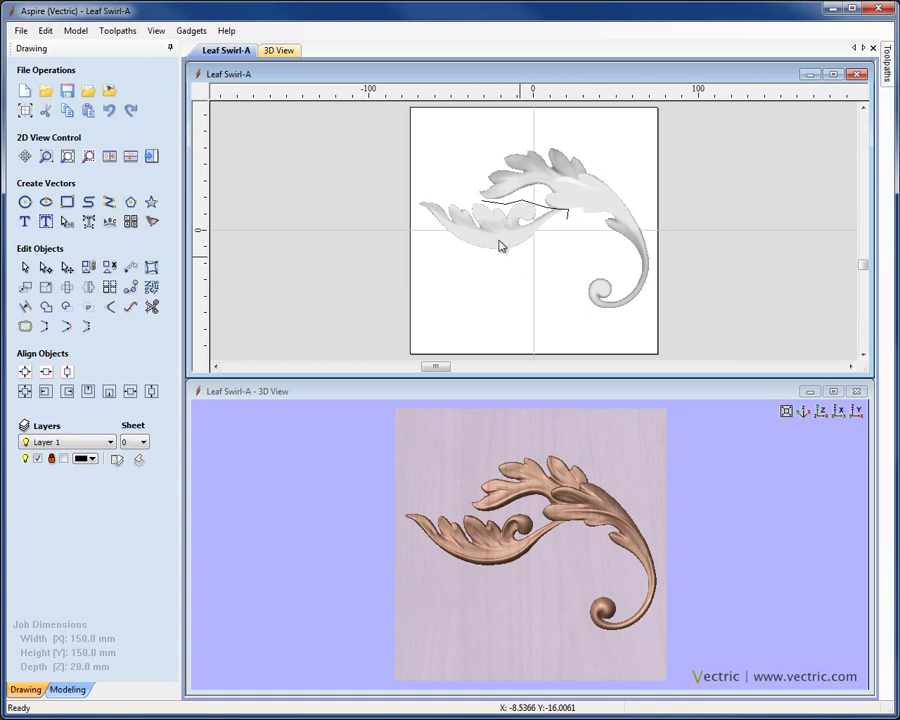
left_click(500, 245)
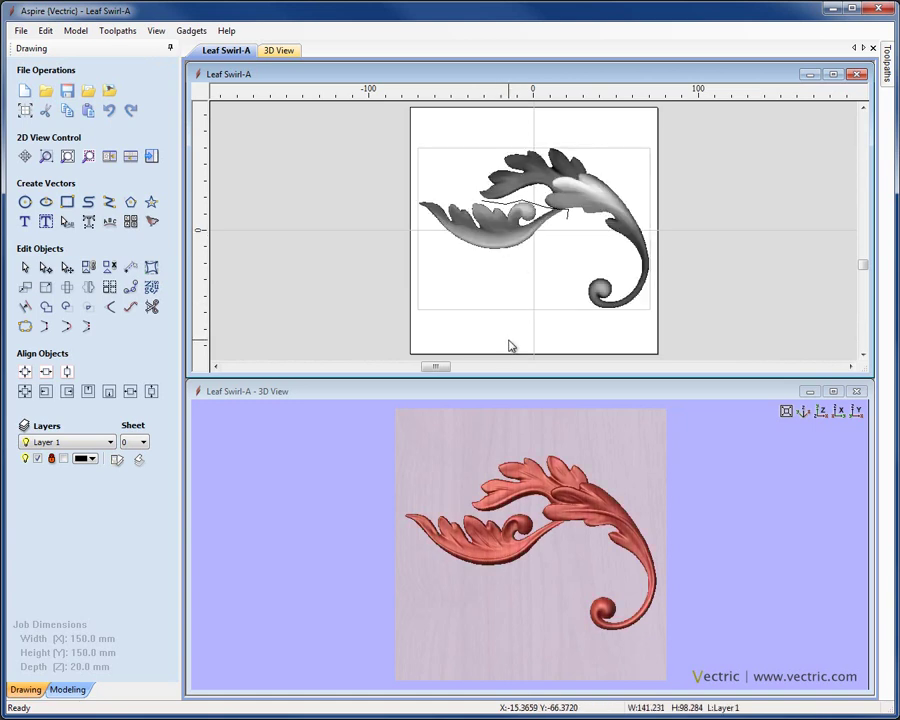
left_click(539, 208, "shift")
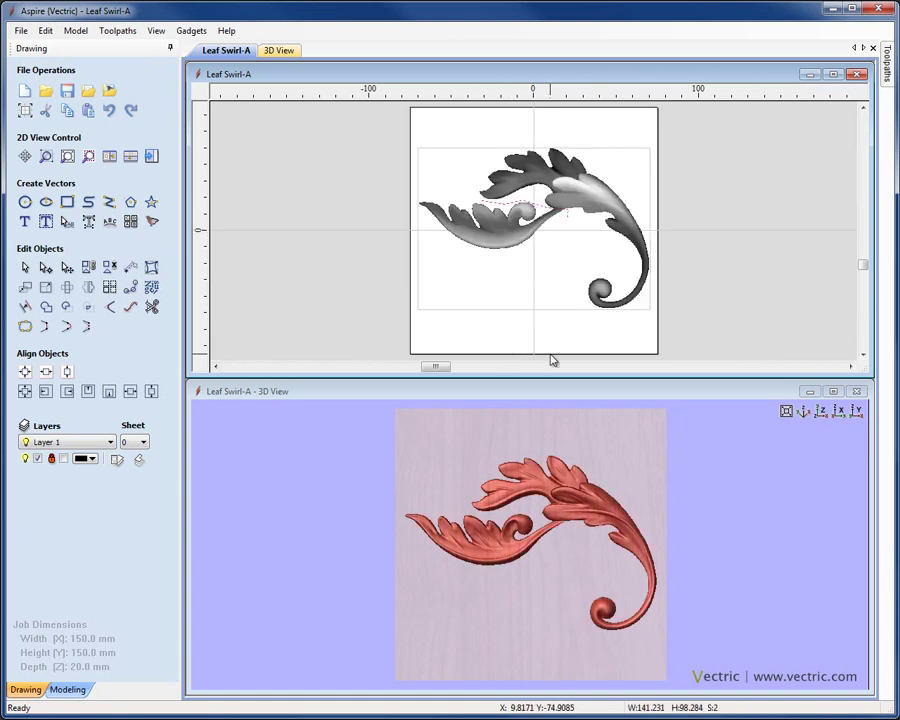
Split the leaf into Leaf Swirl-A - A and - B, then check each piece by selecting it
left_click(77, 691)
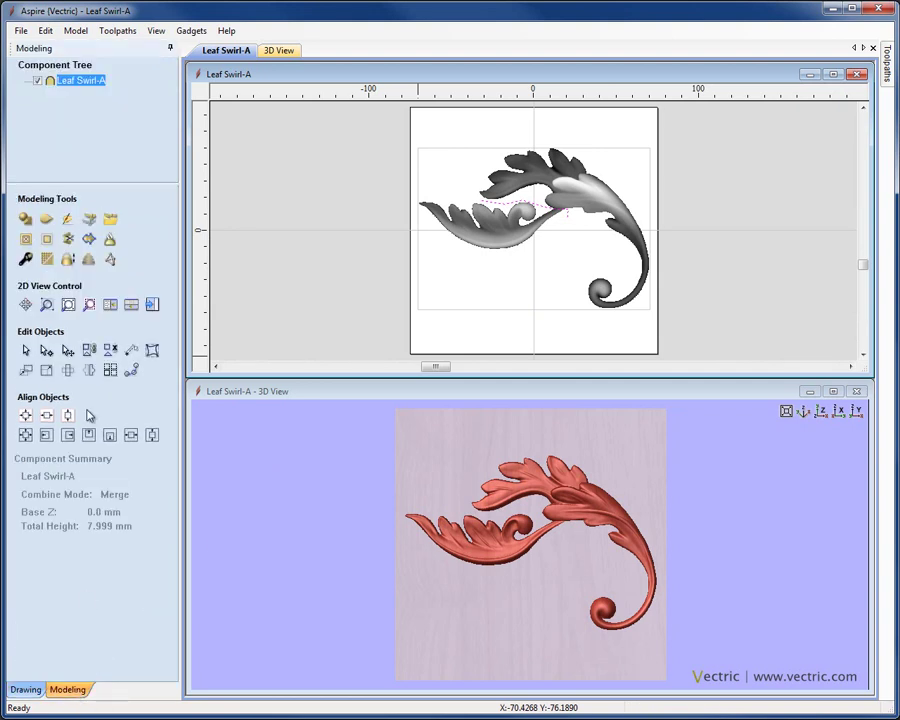
left_click(68, 240)
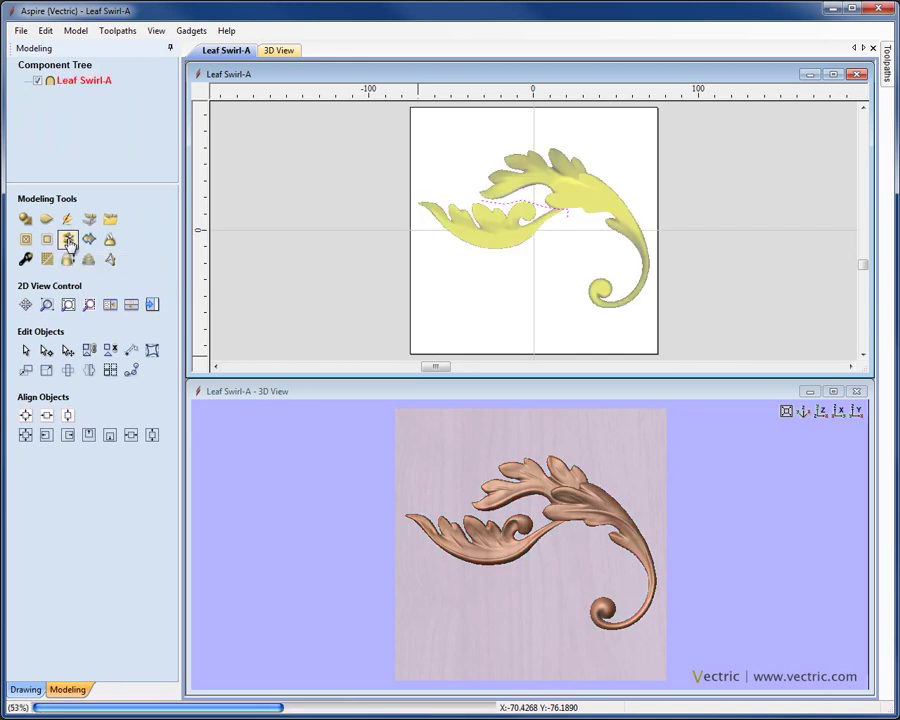
left_click(402, 244)
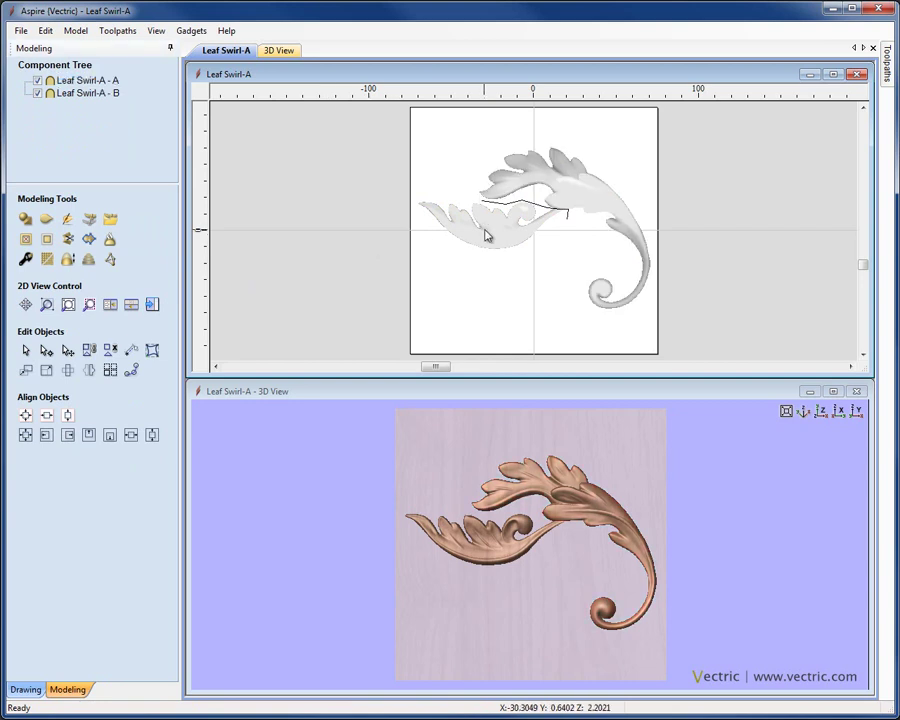
left_click(495, 241)
left_click(567, 256)
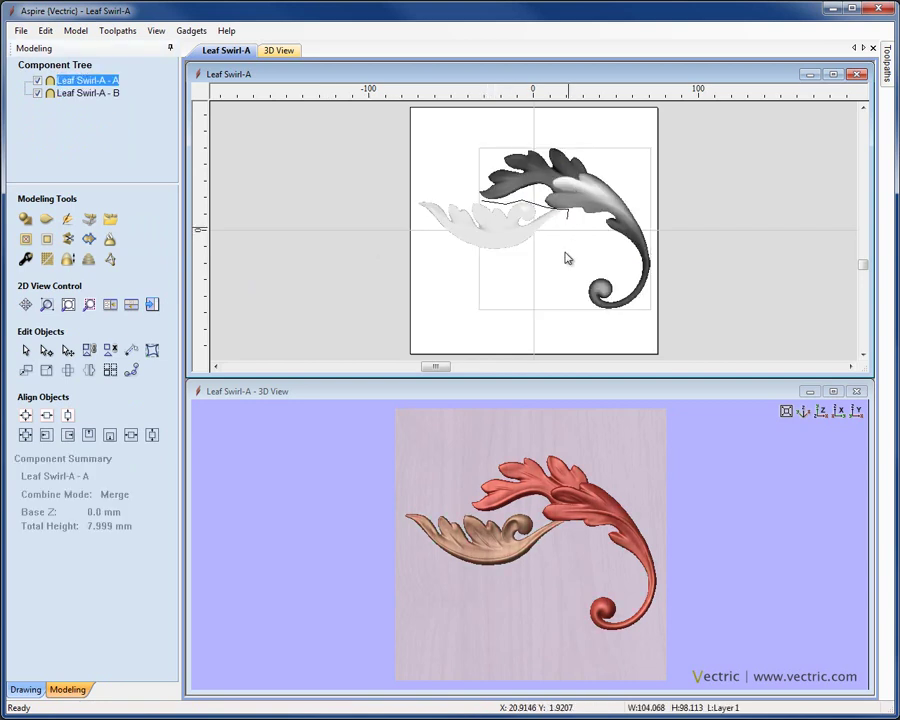
left_click(388, 195)
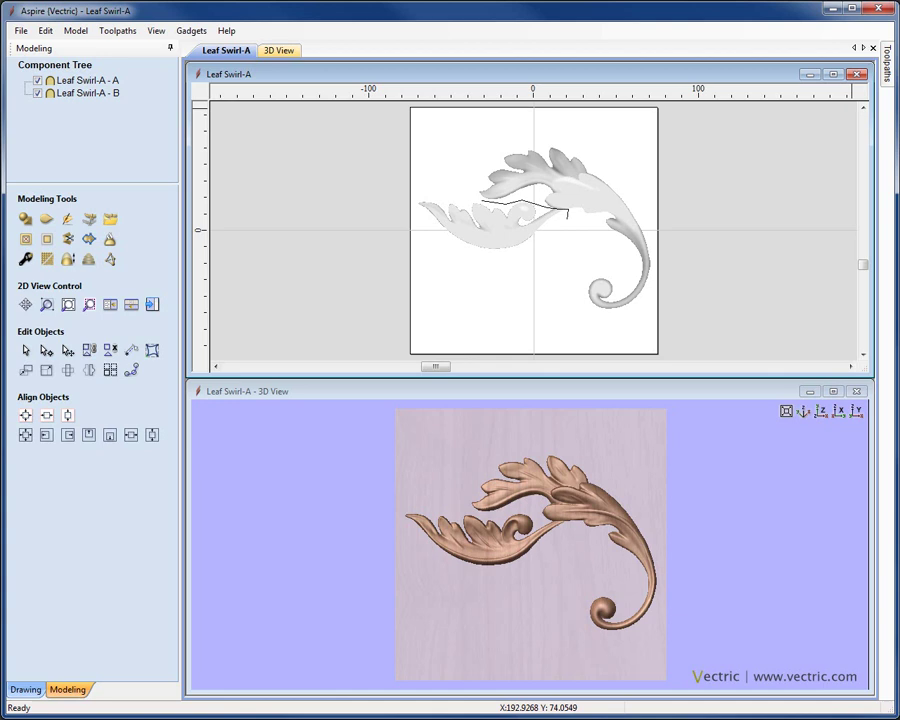
Flip the small Leaf Swirl-A - B piece vertically with Mirror
left_click(567, 214)
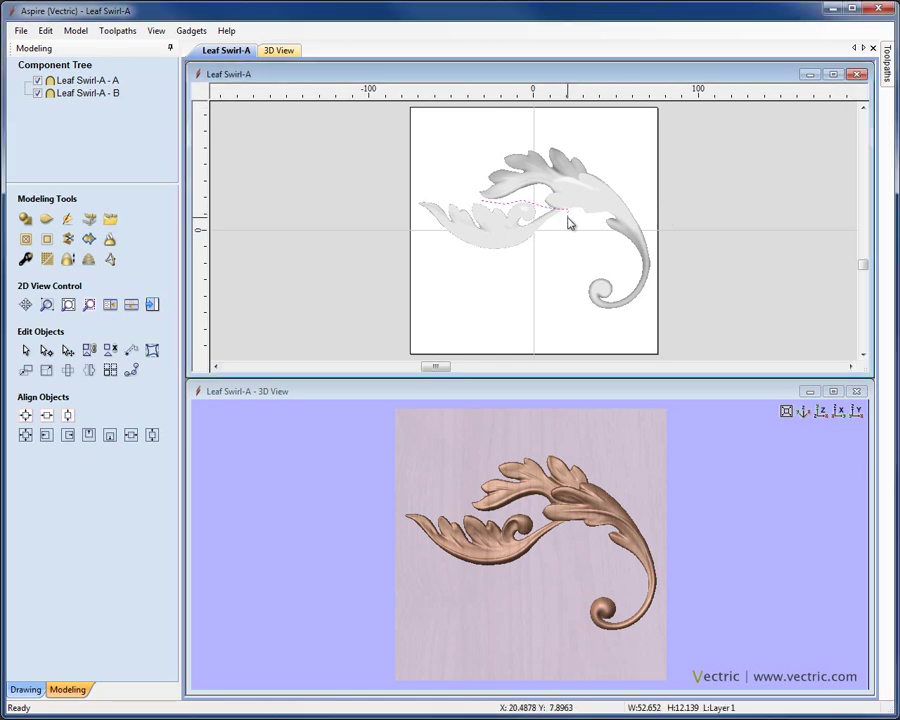
left_click(504, 235)
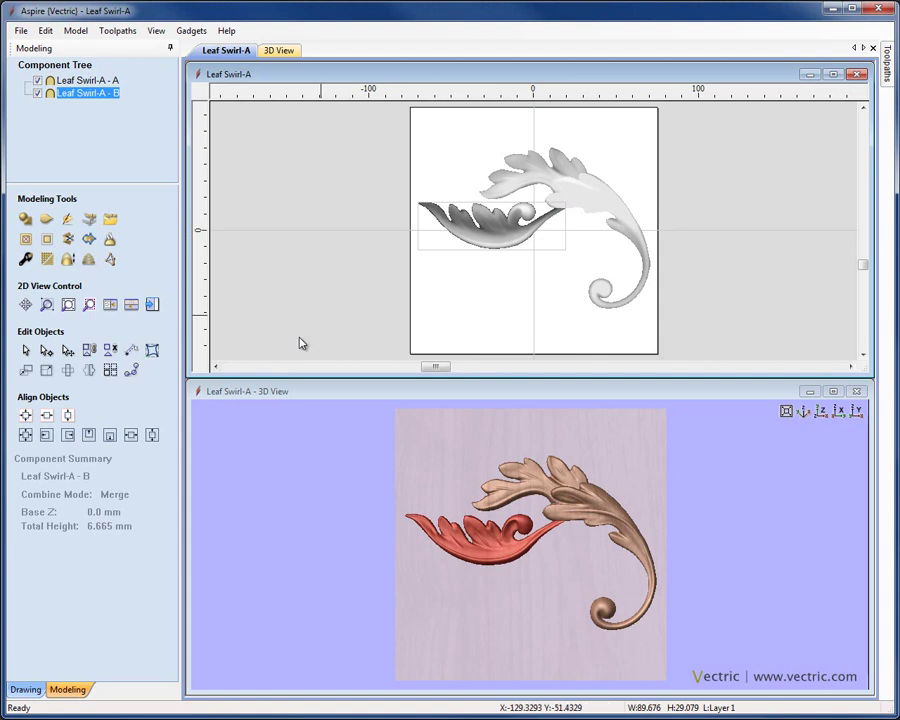
left_click(89, 372)
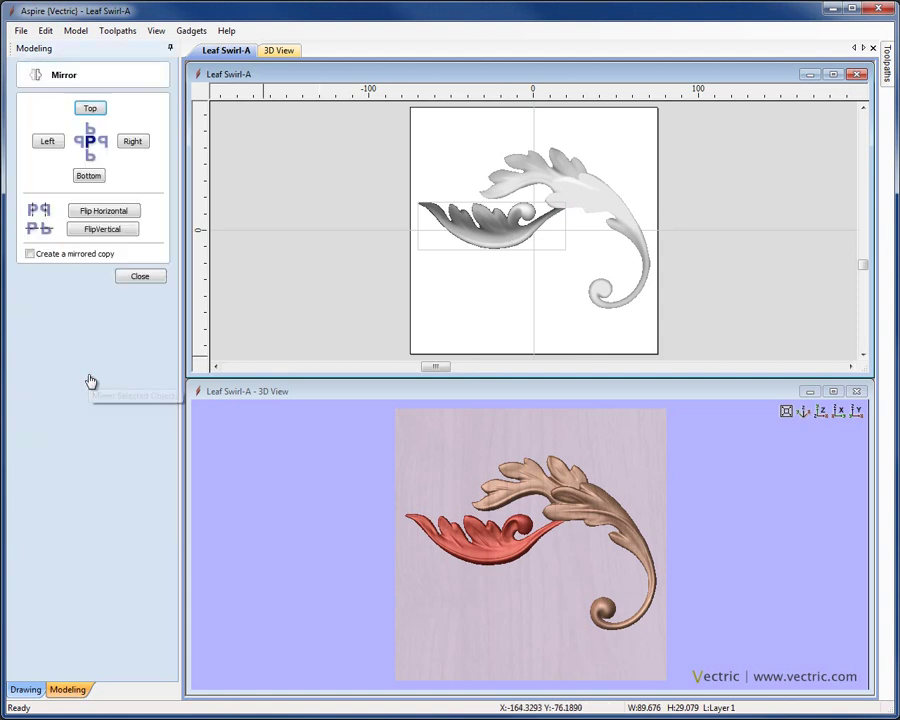
left_click(88, 231)
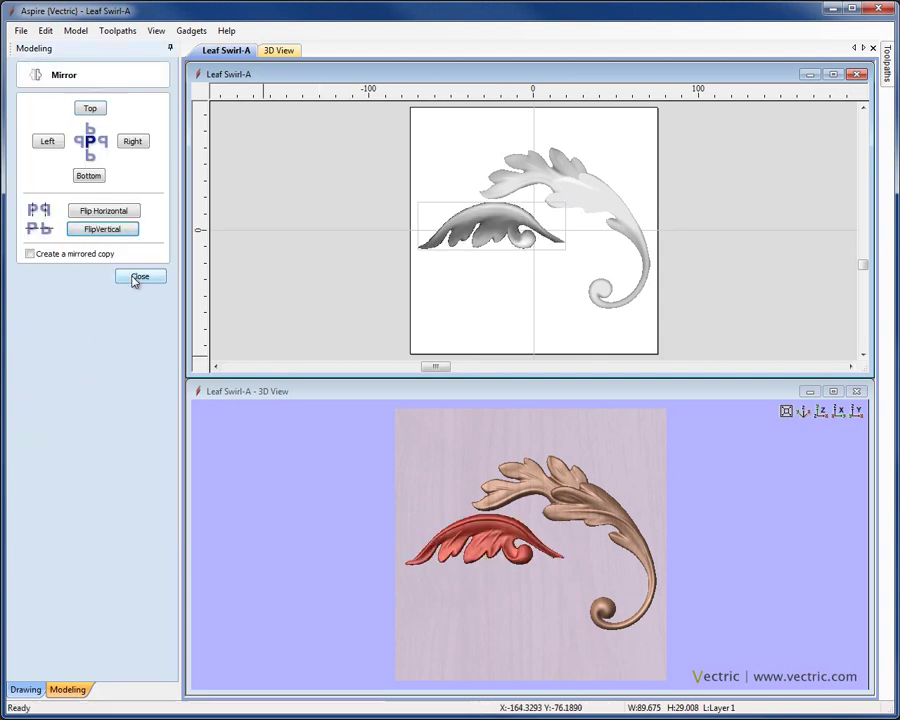
left_click(138, 278)
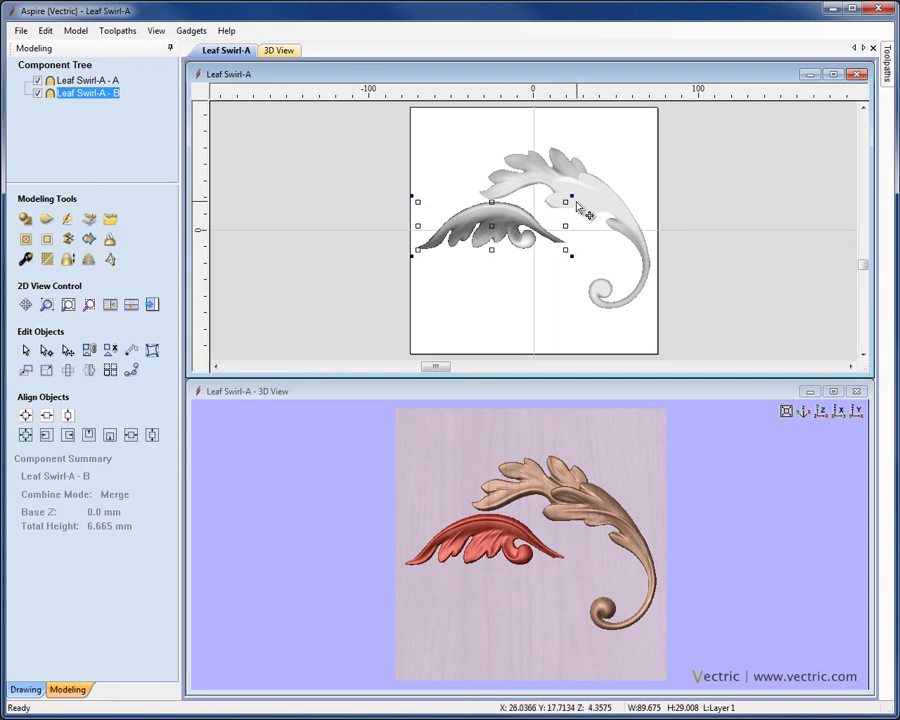
Rotate the flipped leaf piece and tuck it against the main leaf swirl
left_click_drag(575, 205, 536, 208)
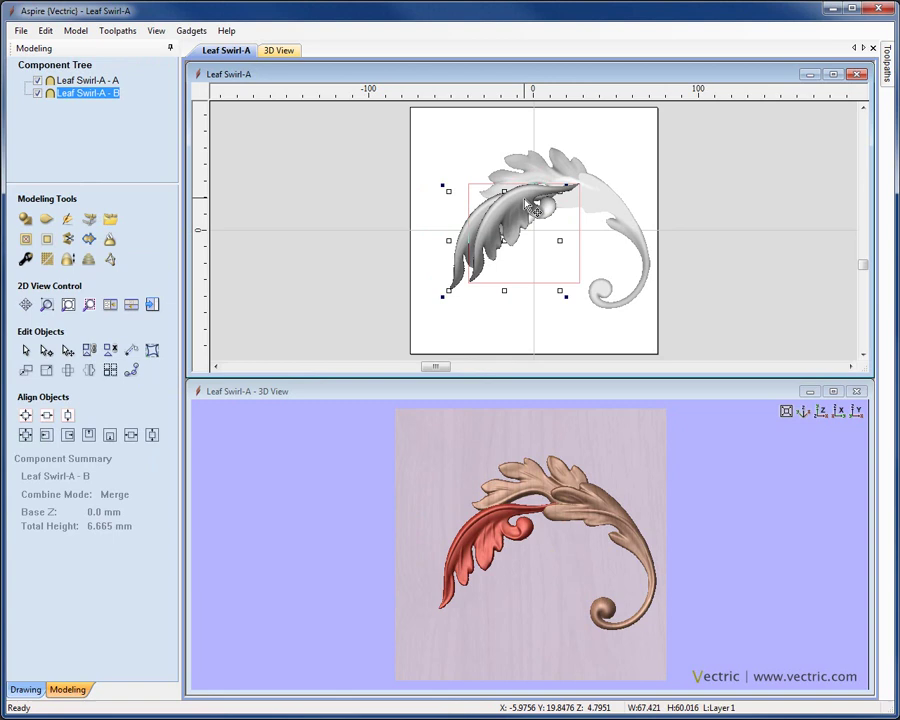
key("ctrl+z")
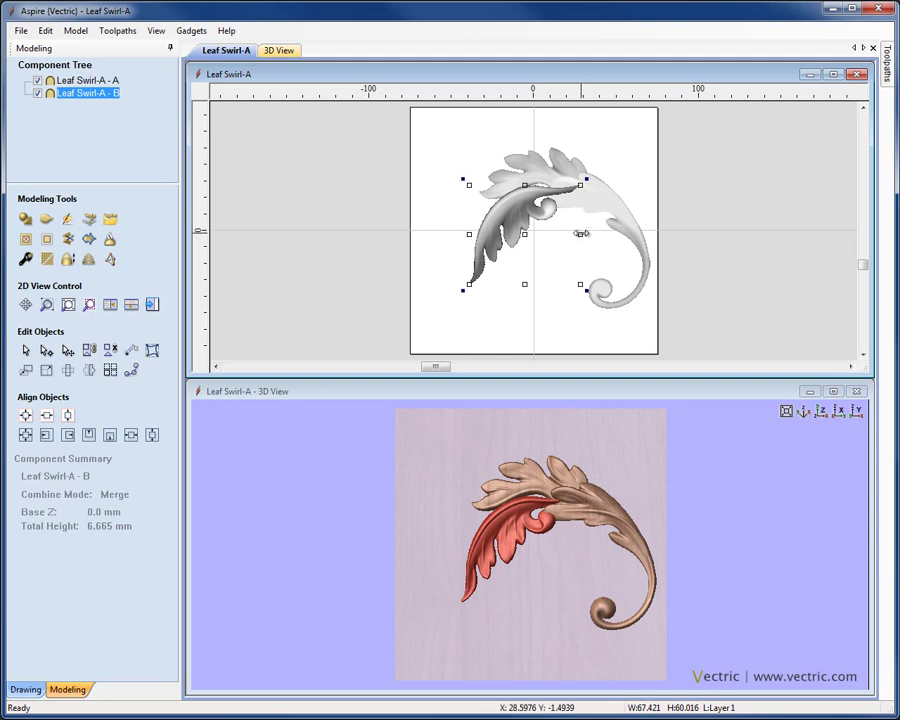
left_click_drag(581, 234, 525, 214)
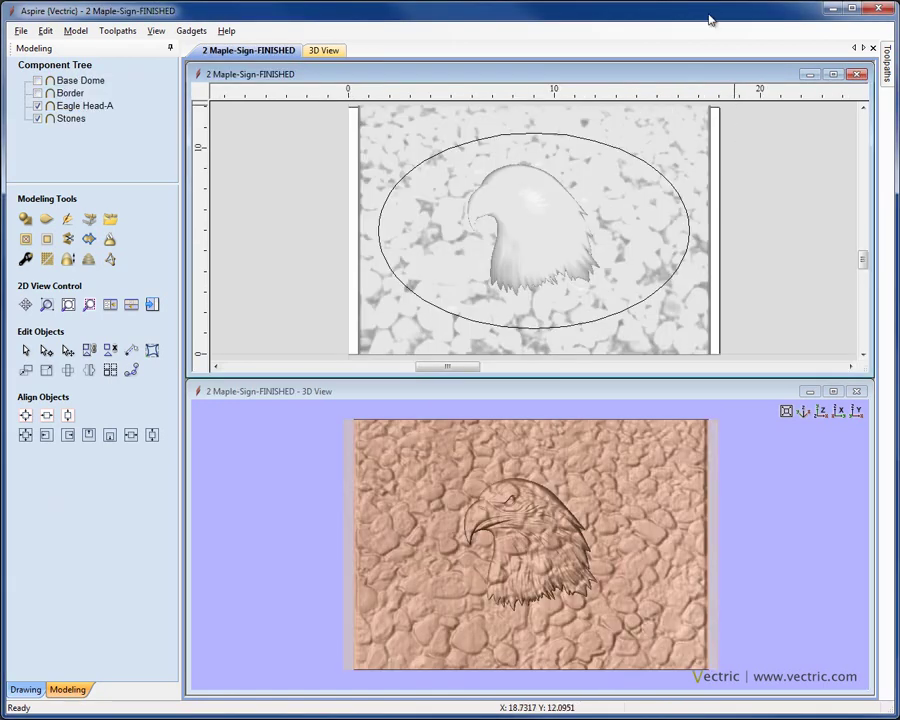
Select the Stones component and orbit the relief to inspect the stone texture
left_click(689, 157)
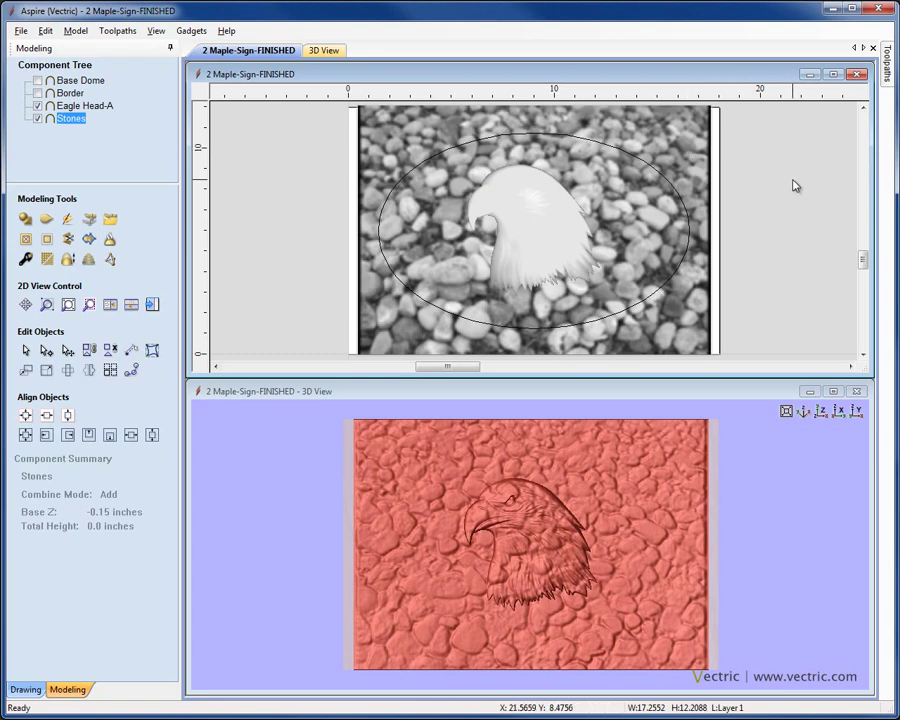
left_click_drag(605, 587, 623, 553)
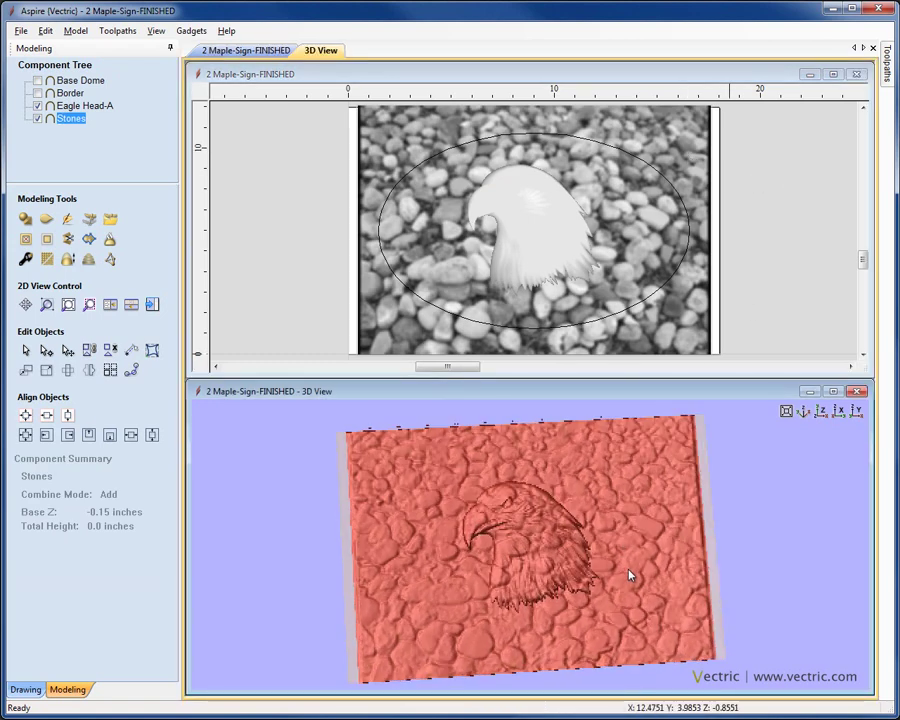
left_click_drag(629, 576, 607, 512)
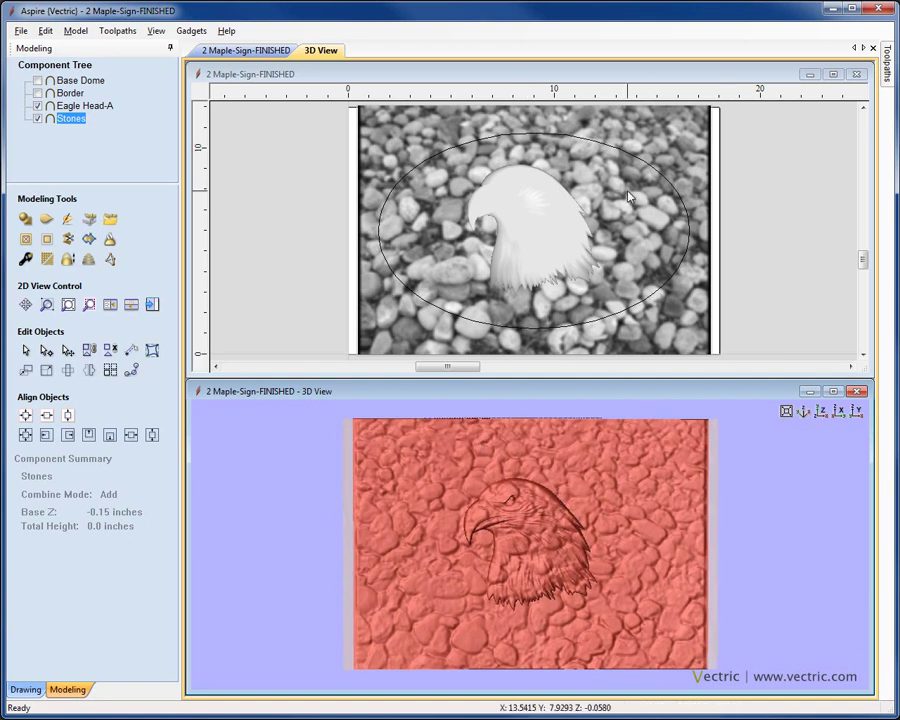
mouse_move(577, 536)
left_mouse_down()
mouse_move(575, 478)
mouse_move(572, 523)
left_mouse_up()
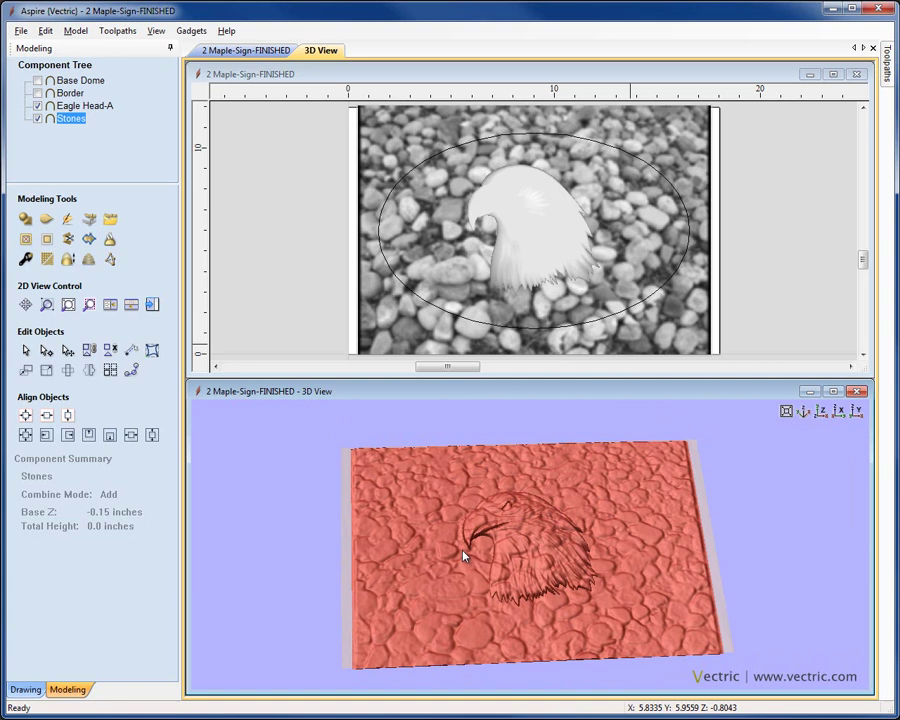
left_click_drag(561, 592, 597, 532)
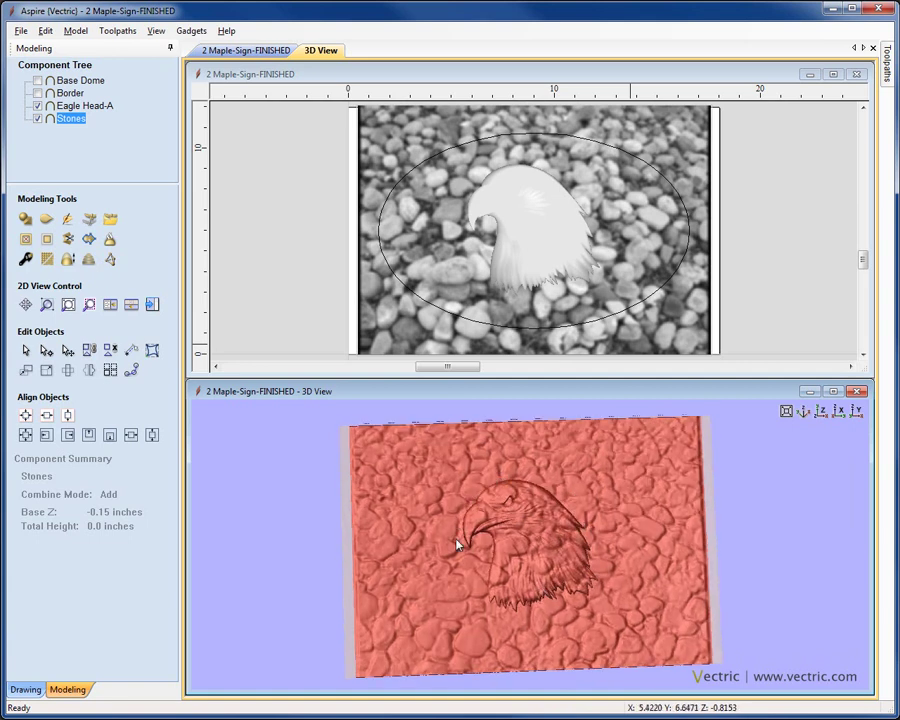
Clear the Stones component from under Eagle Head-A so the eagle stands out
left_click(820, 411)
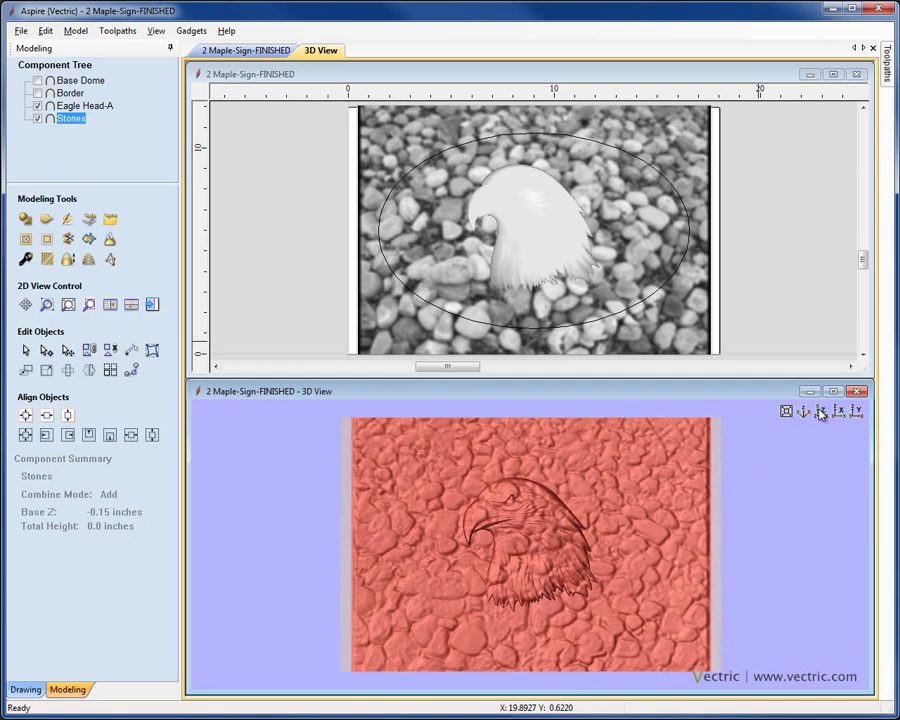
left_click(785, 236)
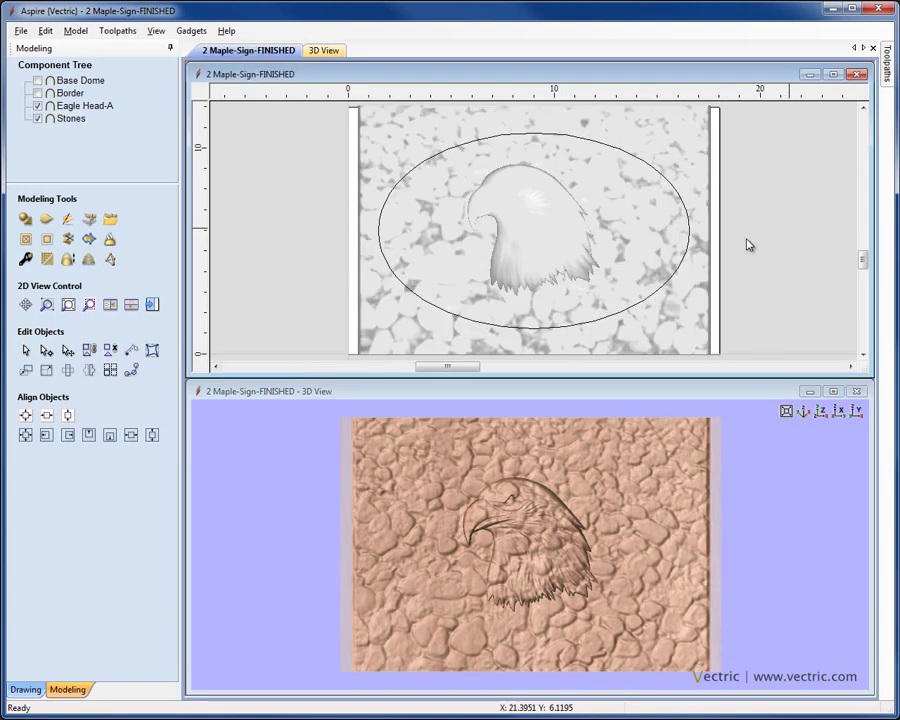
left_click(640, 220)
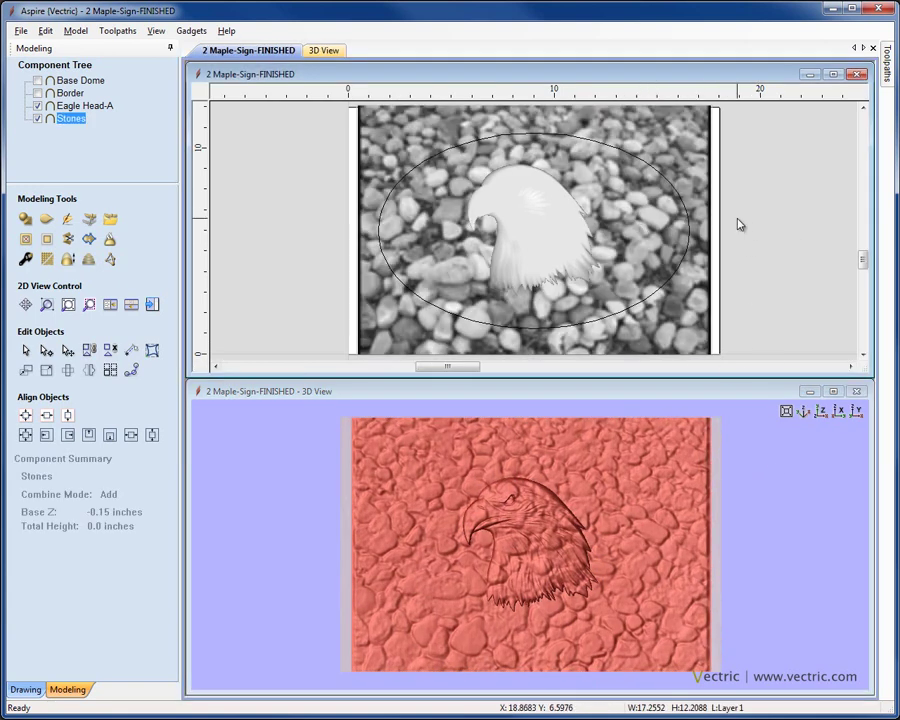
left_click(536, 228, "shift")
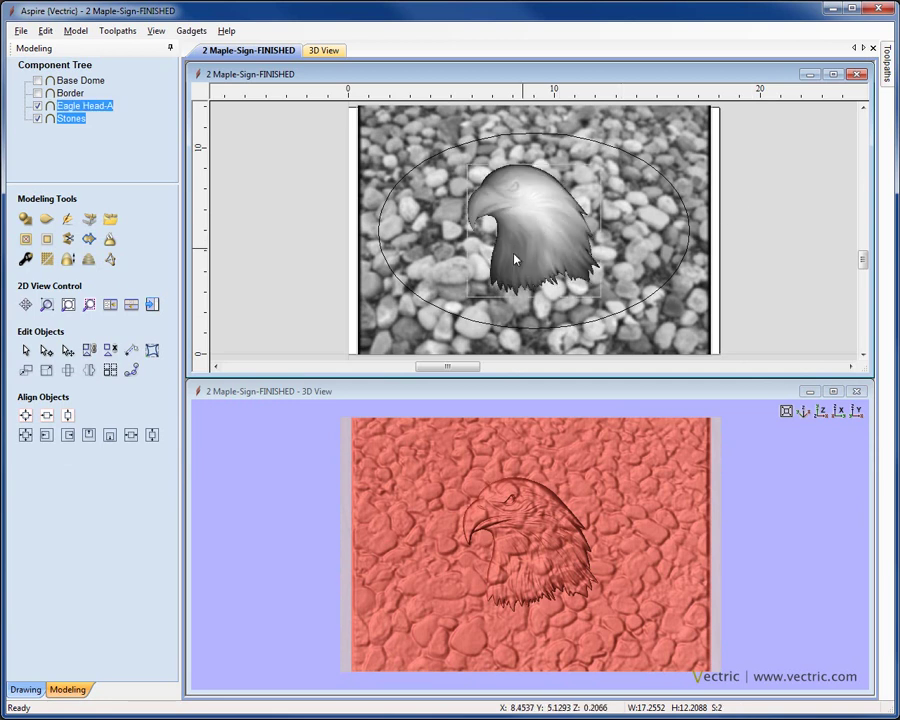
left_click(25, 240)
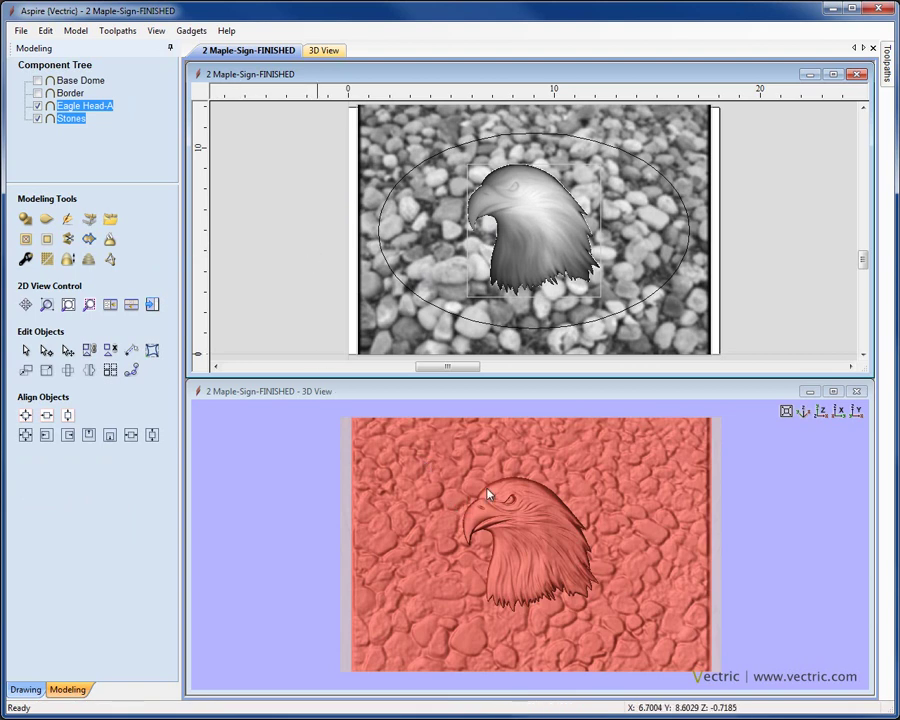
left_click(281, 200)
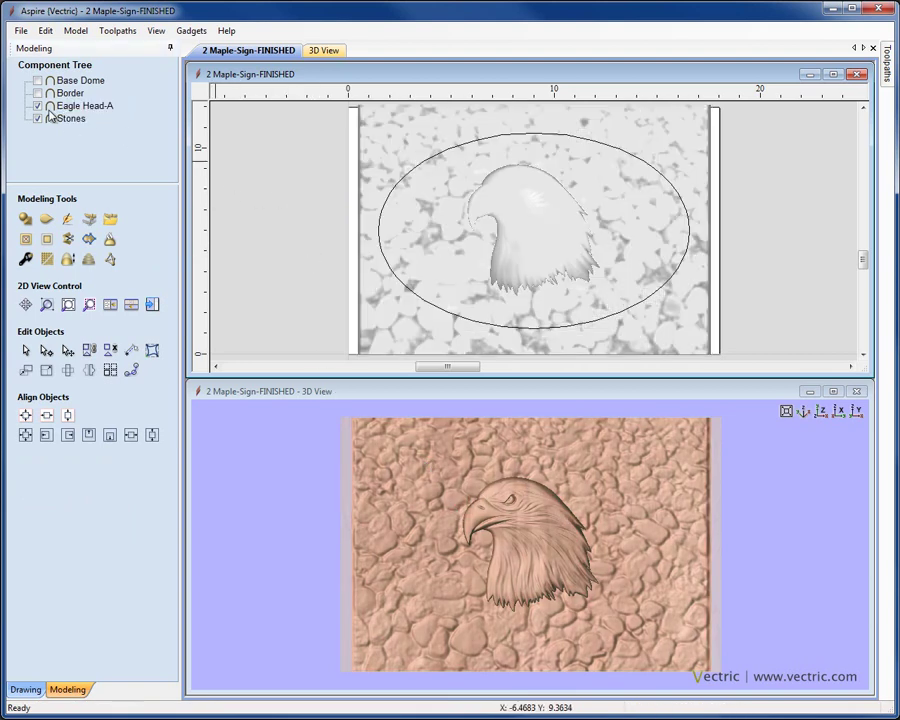
left_click(39, 106)
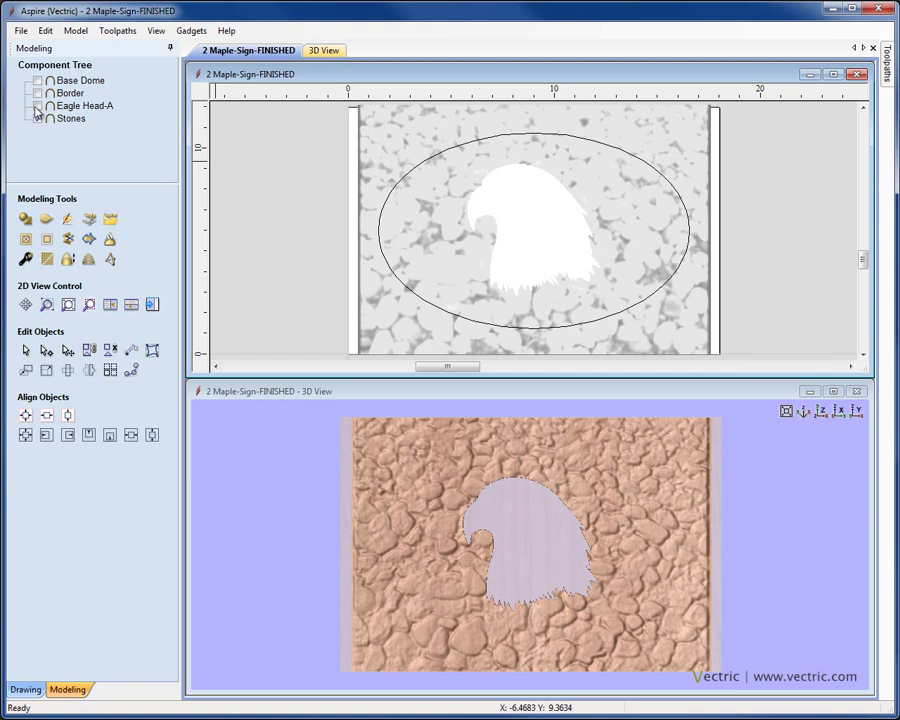
left_click(38, 106)
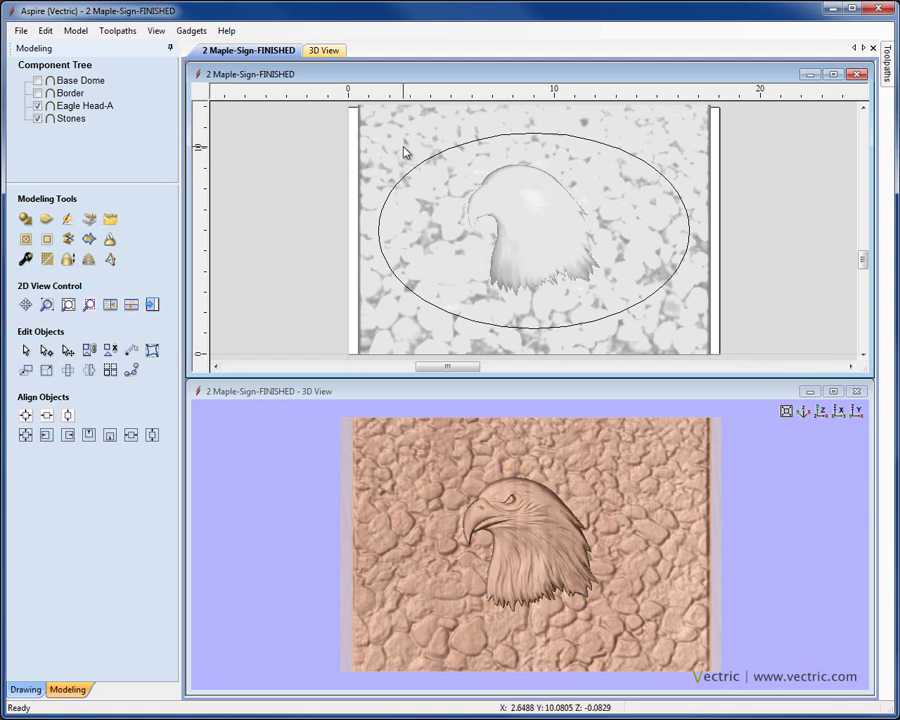
left_click(405, 172)
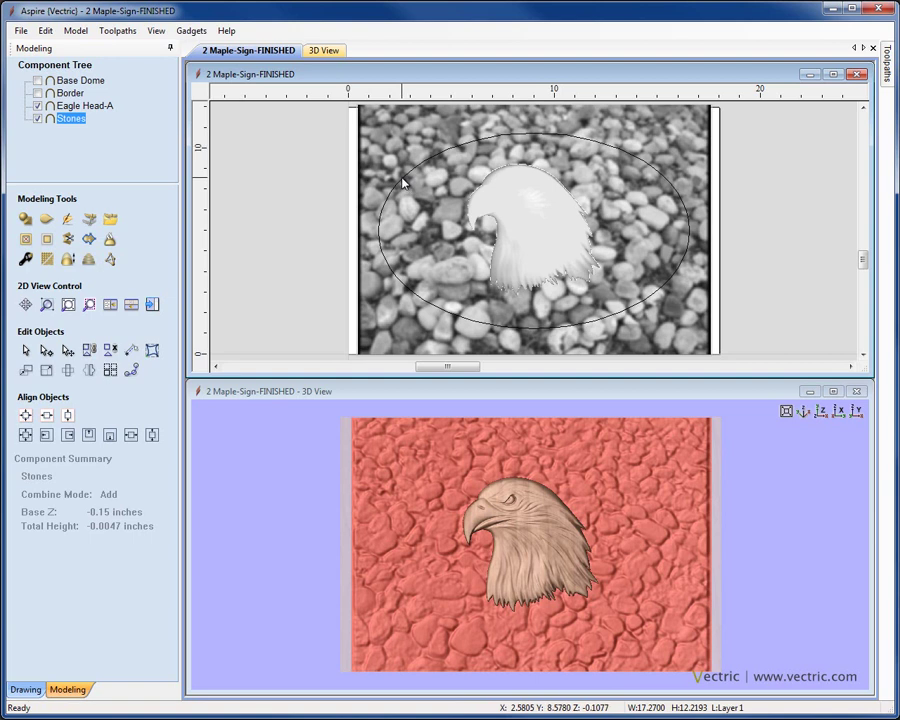
Clear the stones outside the oval outline, then deselect Stones
left_click(396, 193)
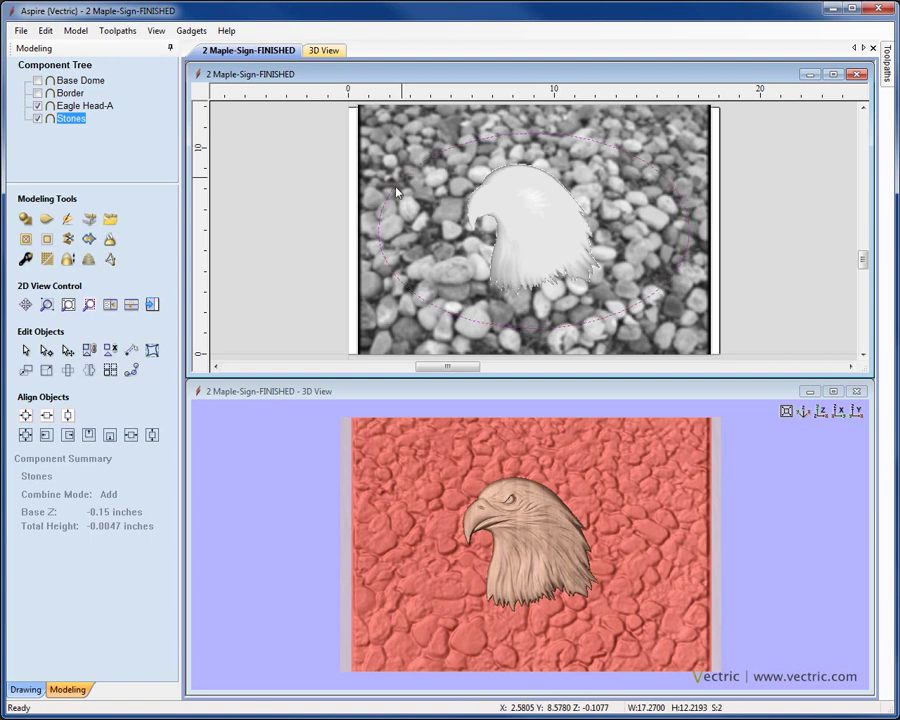
left_click(47, 241)
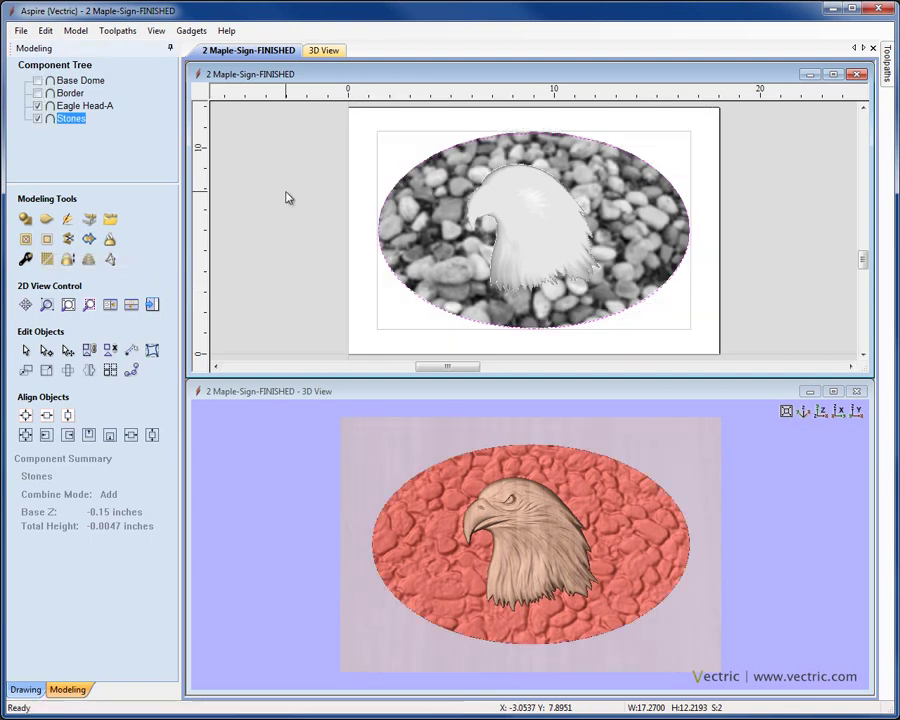
left_click(286, 202)
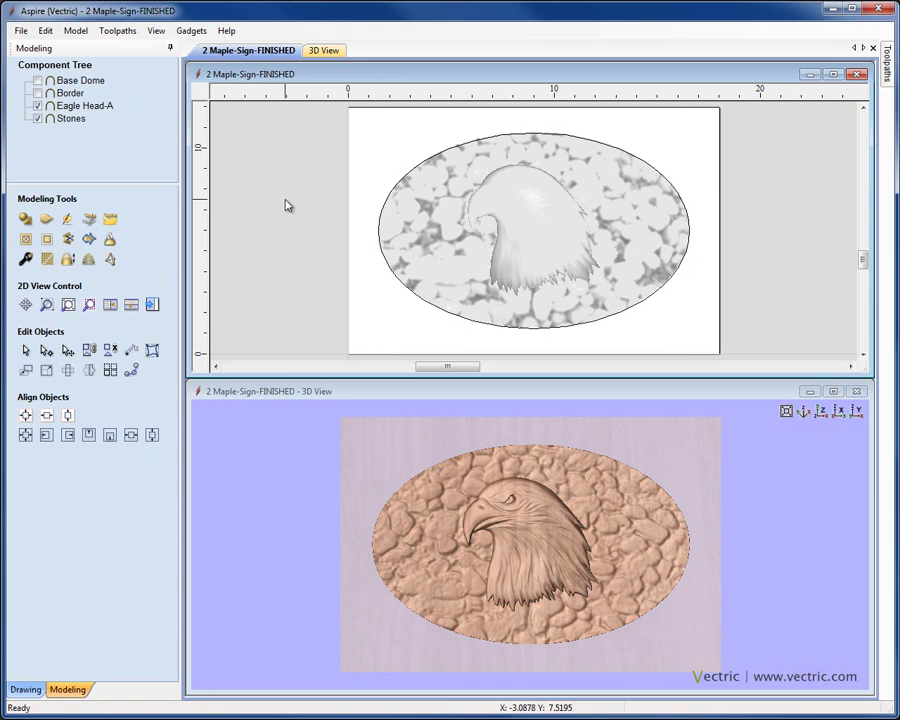
Show Border and Base Dome, maximize the 3D view, and tilt the sign
left_click(38, 93)
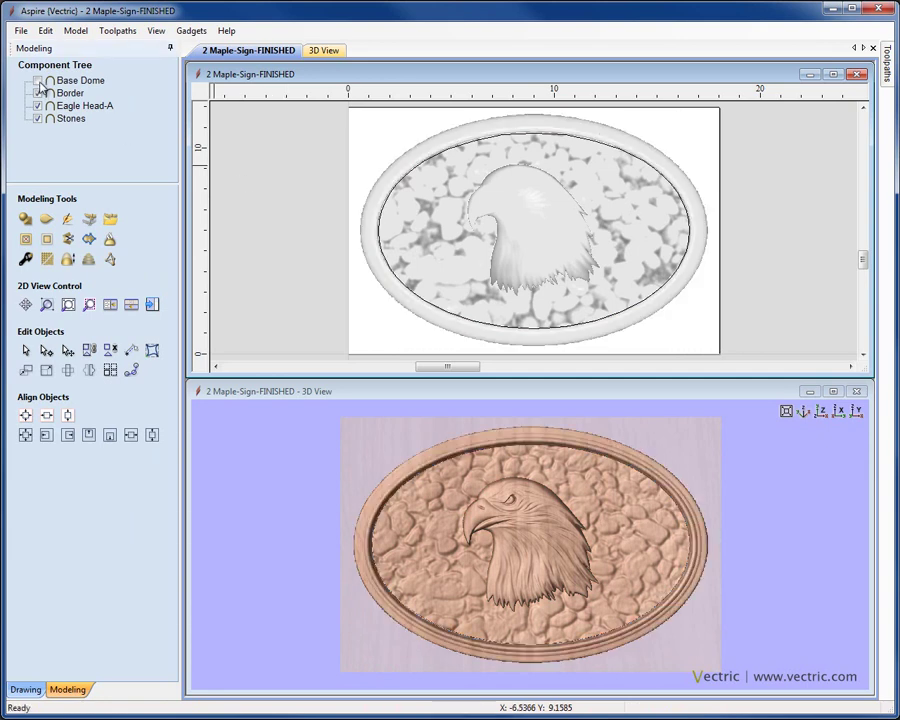
left_click(38, 80)
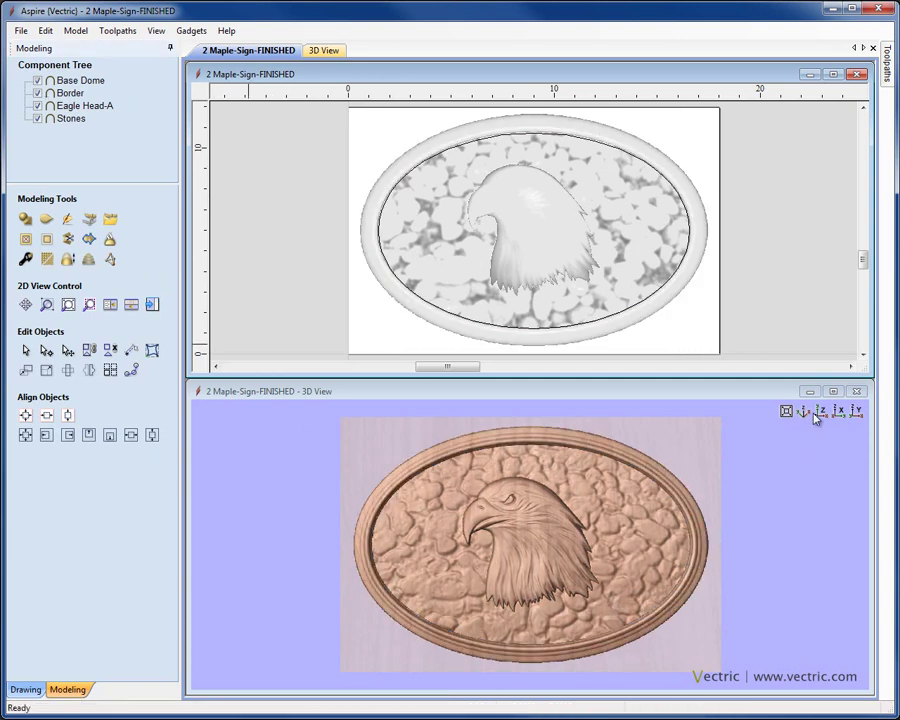
left_click(833, 391)
left_click_drag(615, 478, 629, 538)
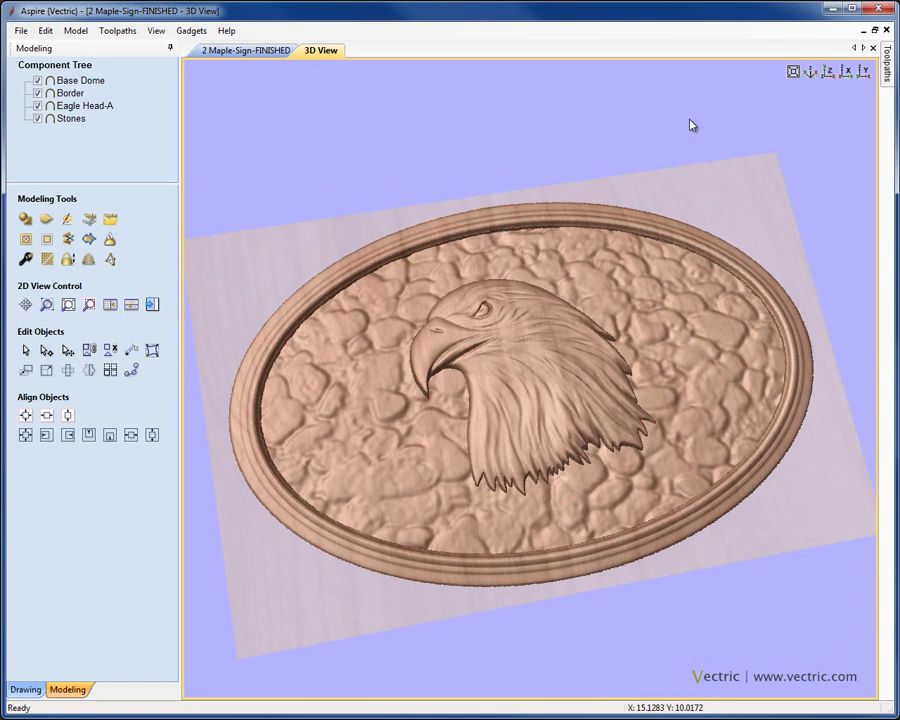